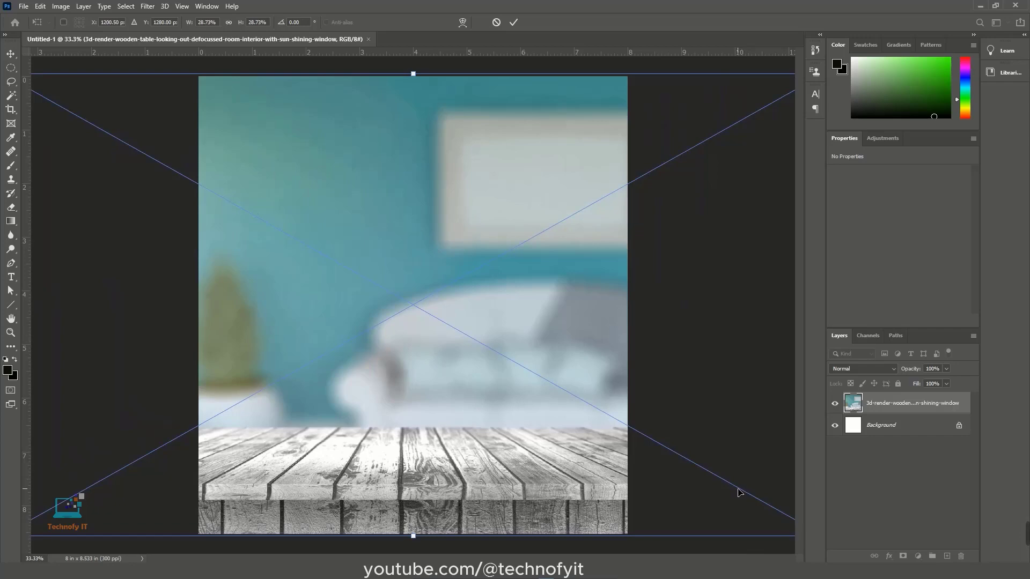
- Confirm the room background's placement and place the green-apple-with-leaves image as an embedded object
key(Return)
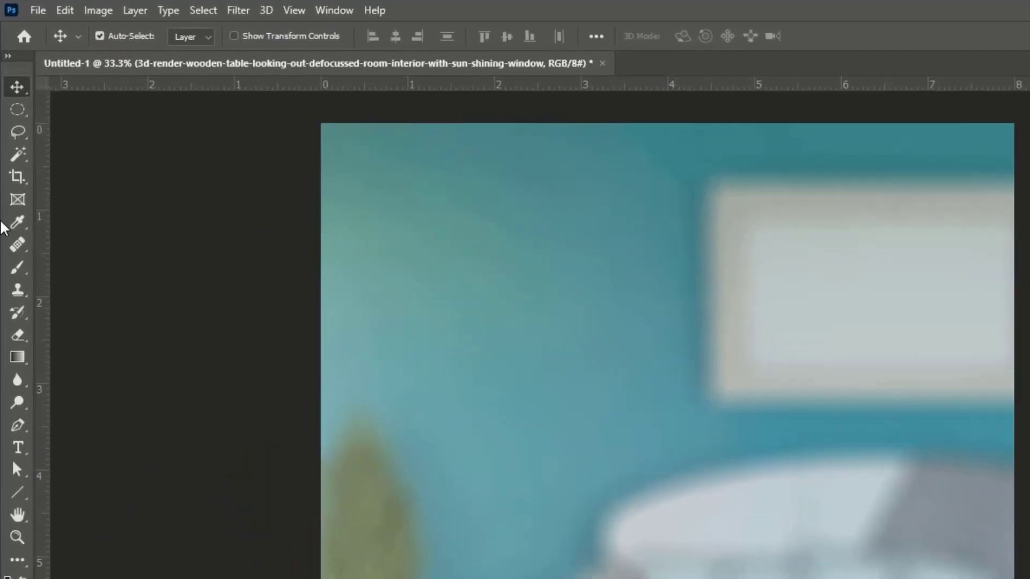
click(23, 5)
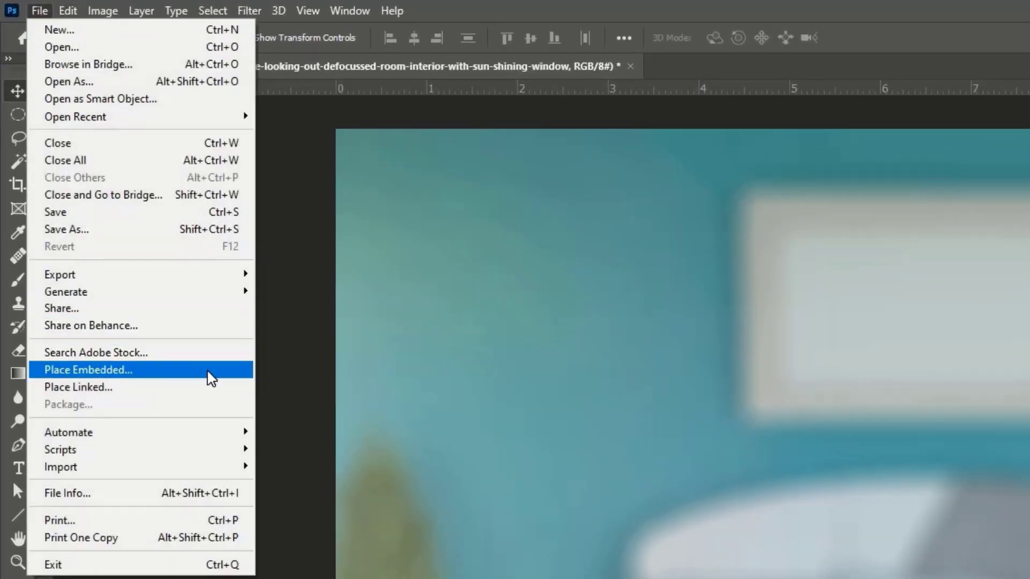
click(210, 372)
click(343, 232)
double_click(319, 214)
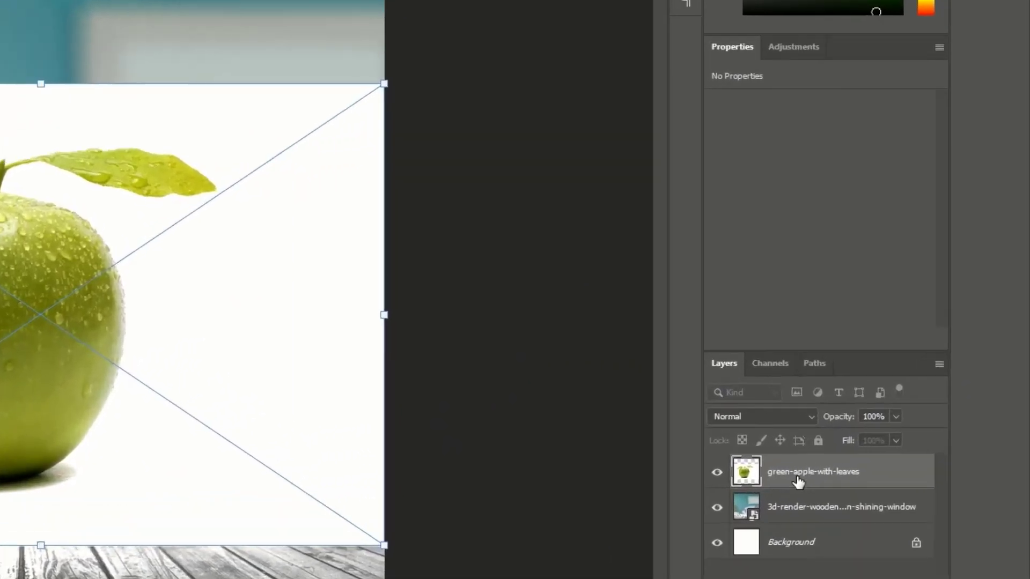
- Accept the apple's placement and convert its smart object to layers, retaining the applied transforms
click(884, 406)
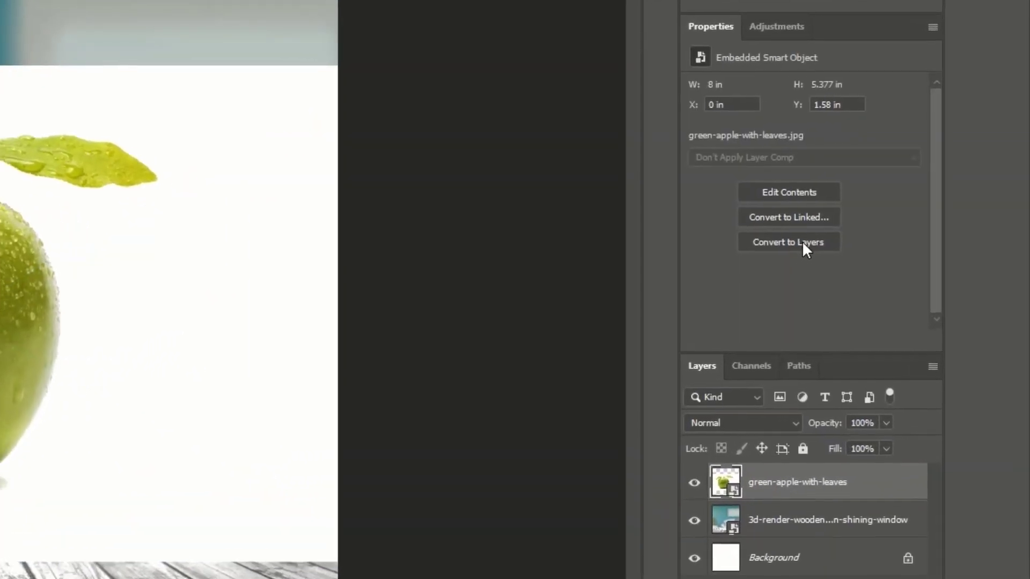
click(826, 247)
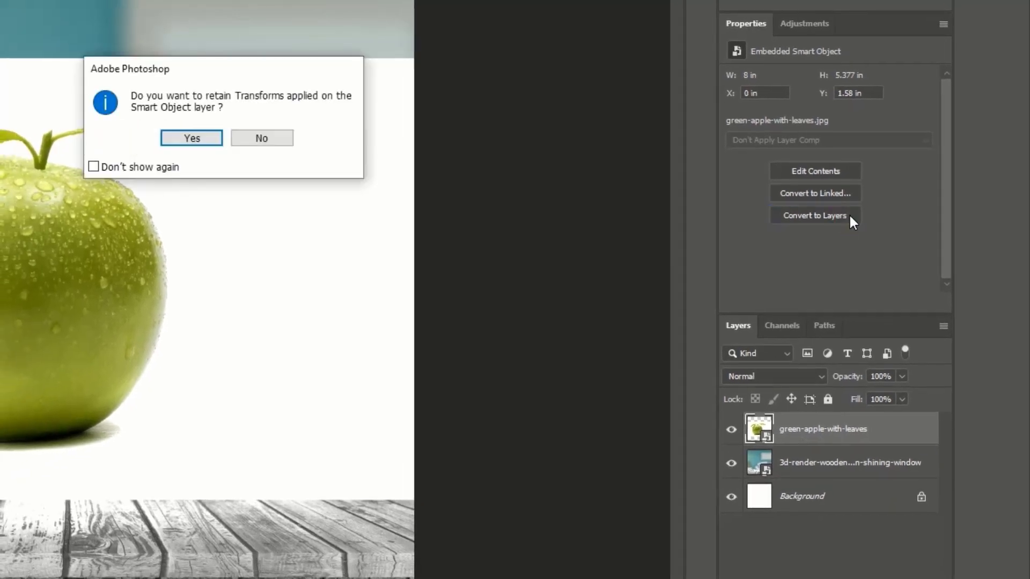
click(192, 140)
- Remove the apple image's background and move the apple down onto the wooden tabletop
scroll(831, 272, down, 2)
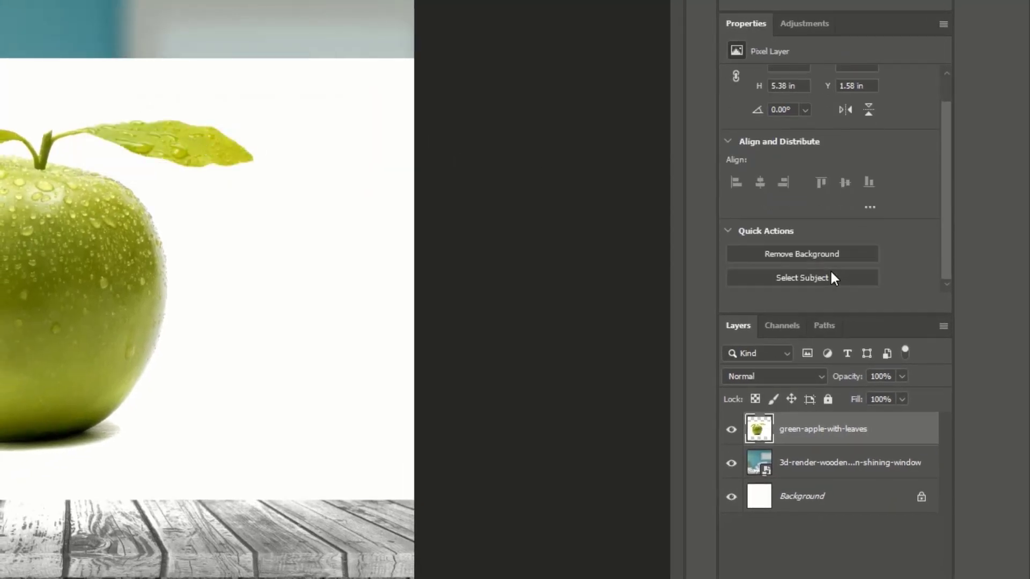
click(838, 255)
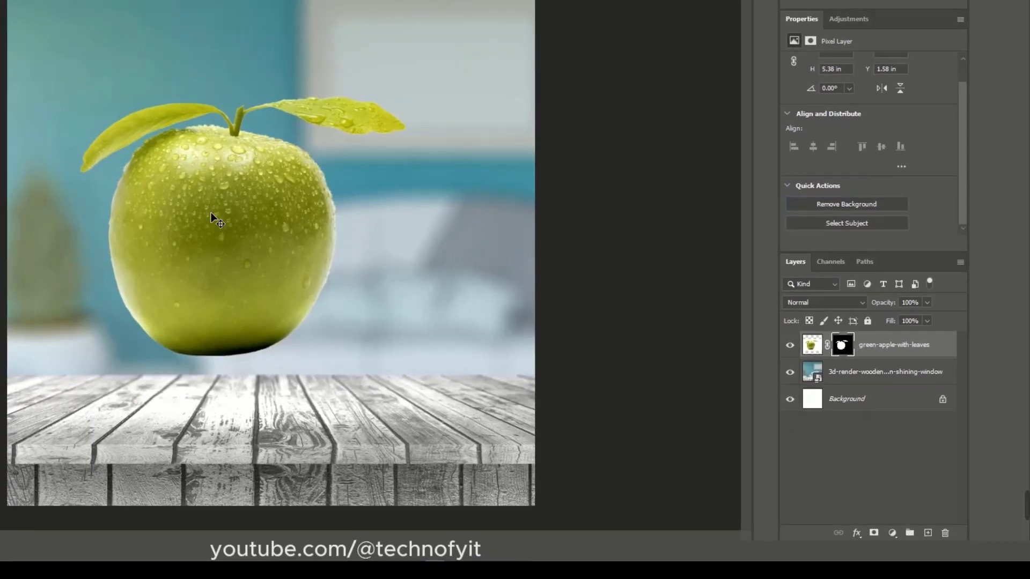
drag(210, 213, 263, 262)
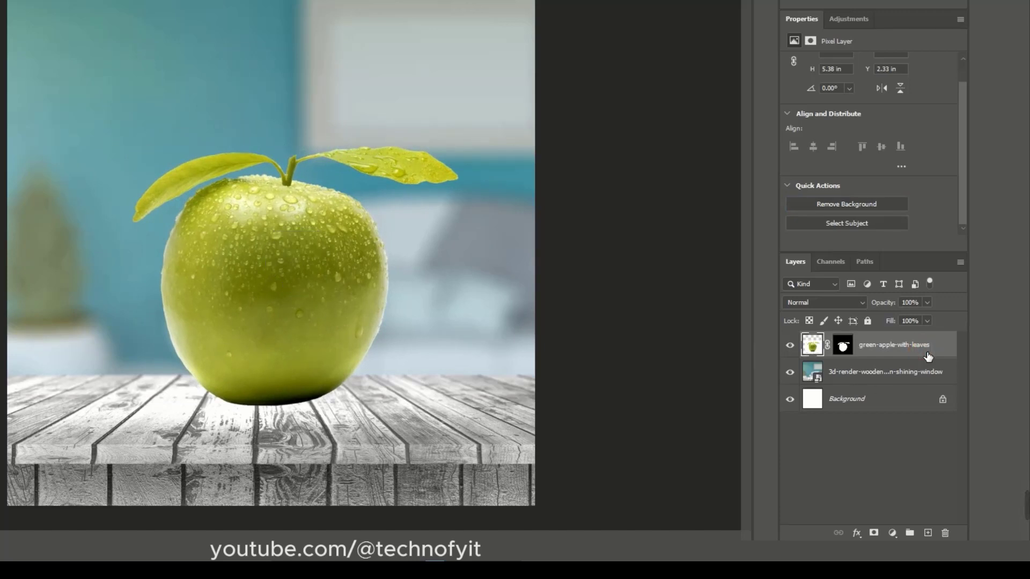
- Duplicate the masked apple layer and delete the layer mask from the original below it
key(ctrl+j)
click(843, 374)
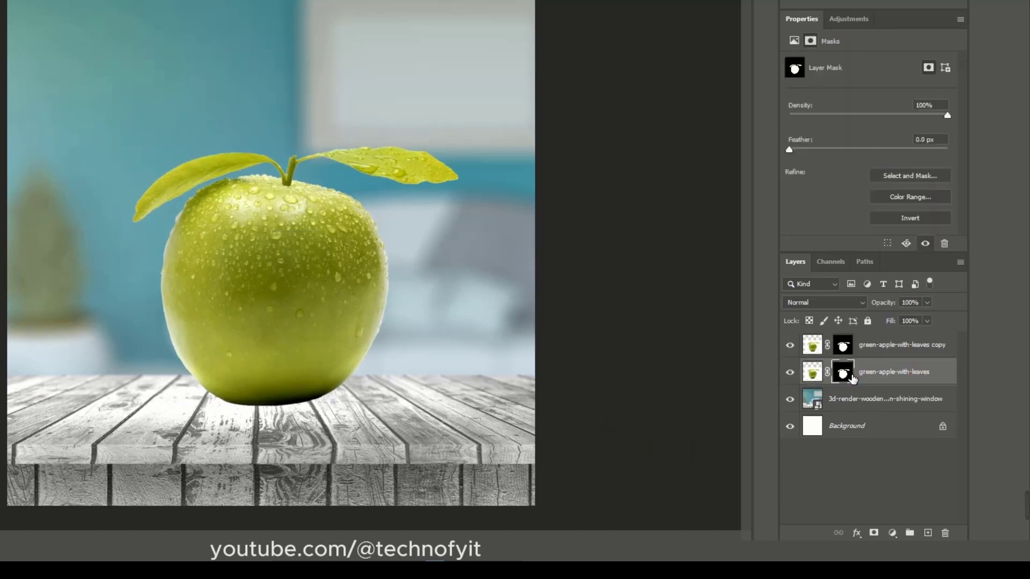
click(945, 533)
click(448, 109)
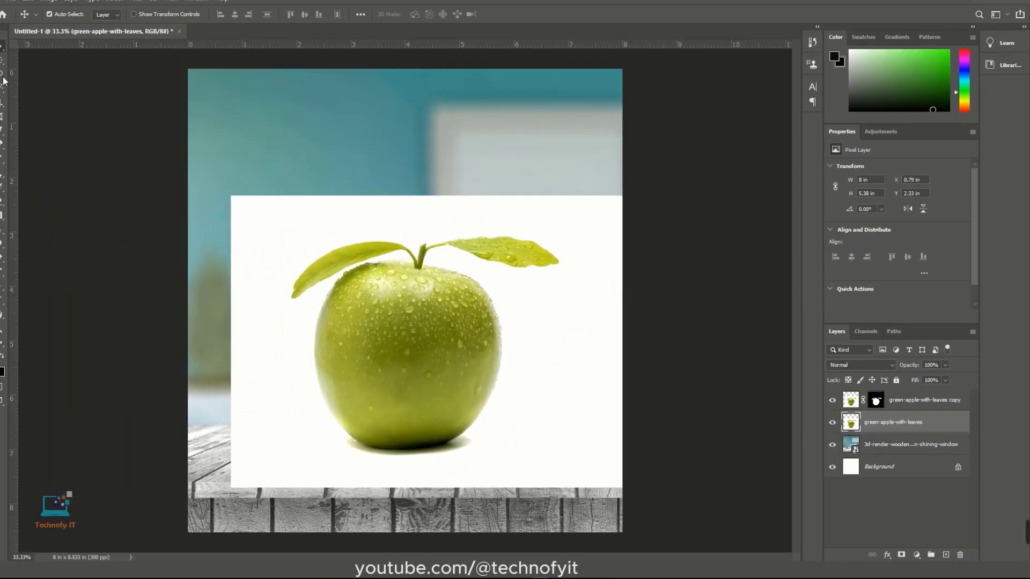
- Mask the original apple layer to a freehand lasso selection around the apple's base and shadow, and apply the mask permanently
key(l)
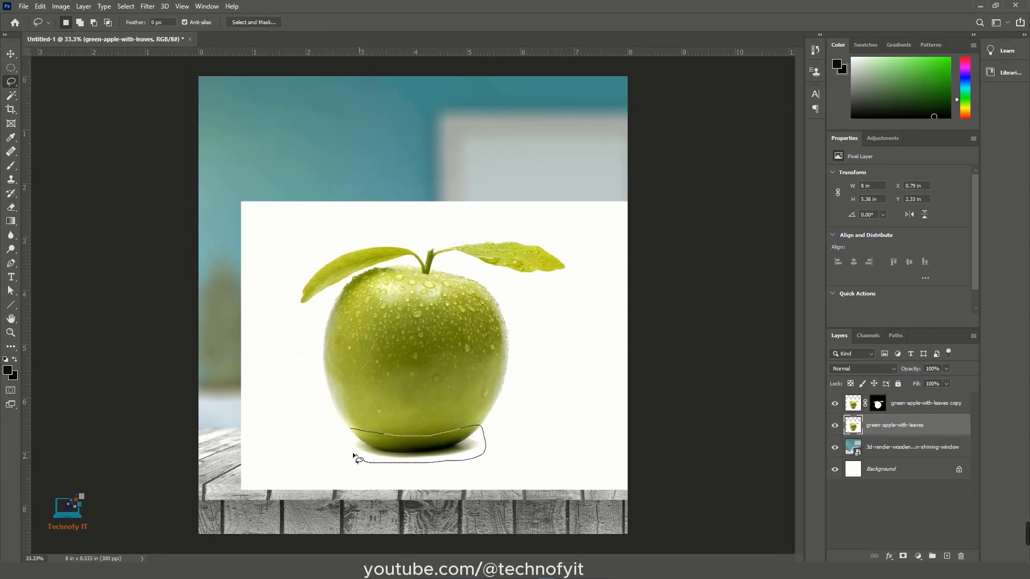
drag(352, 431, 350, 429)
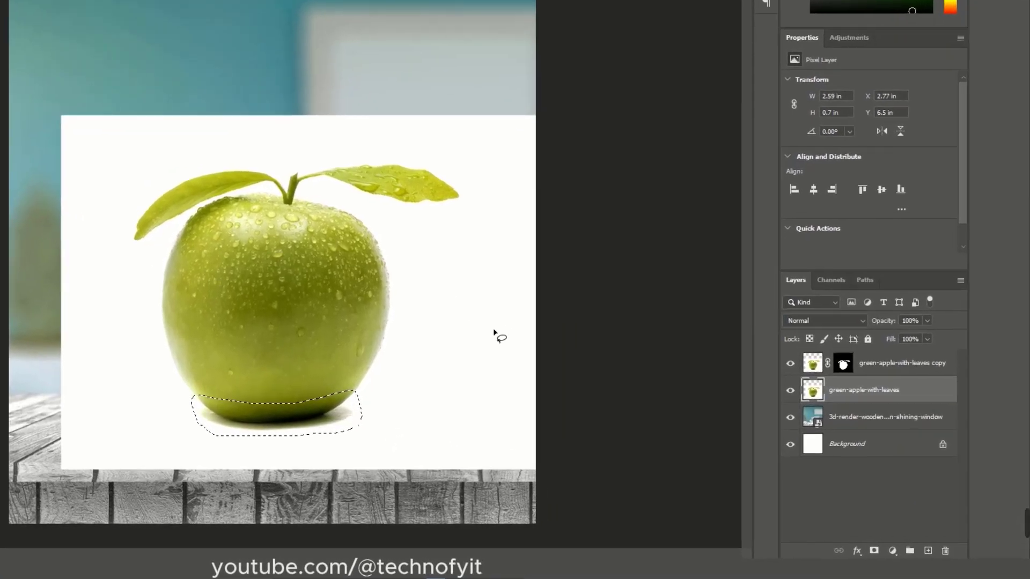
click(874, 551)
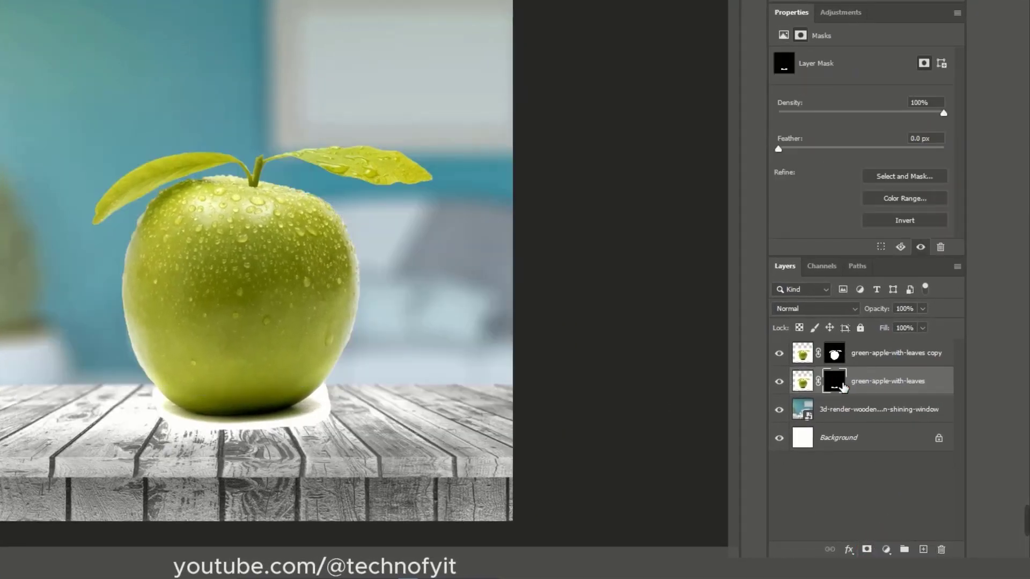
right_click(843, 388)
click(885, 422)
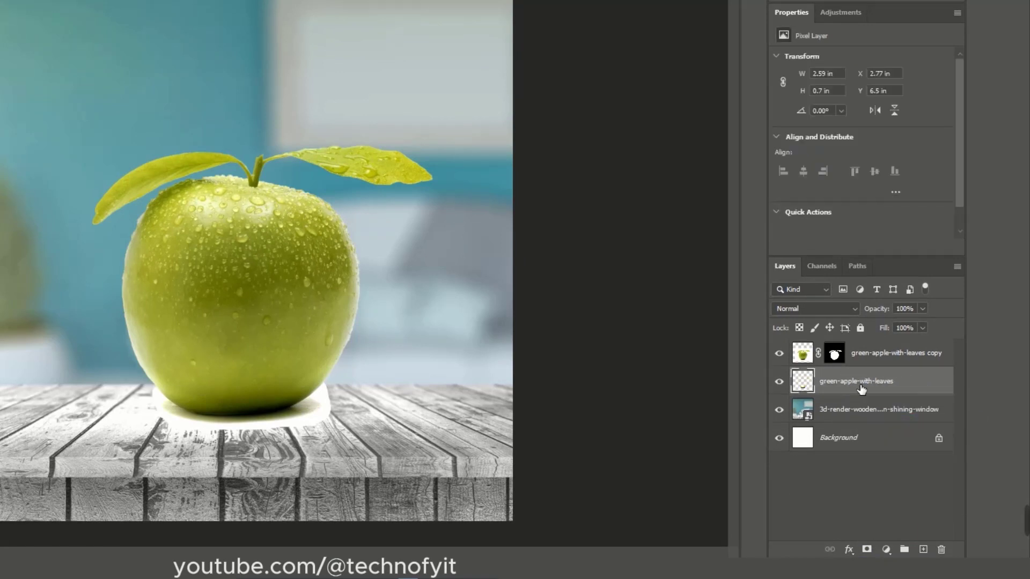
- Set the green-apple-with-leaves layer's blend mode to Multiply and apply the layer mask on the apple copy
click(854, 309)
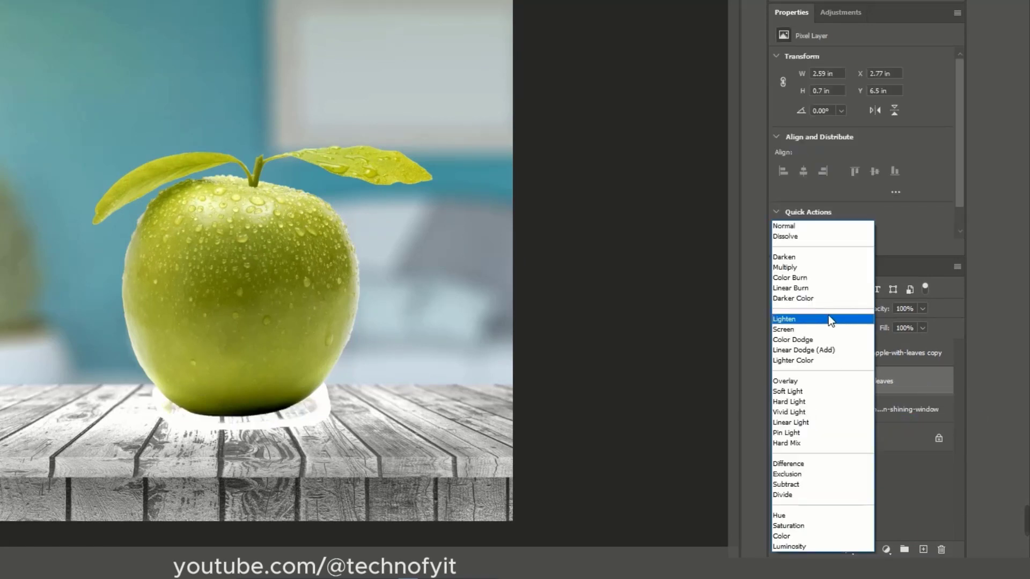
click(822, 272)
right_click(834, 353)
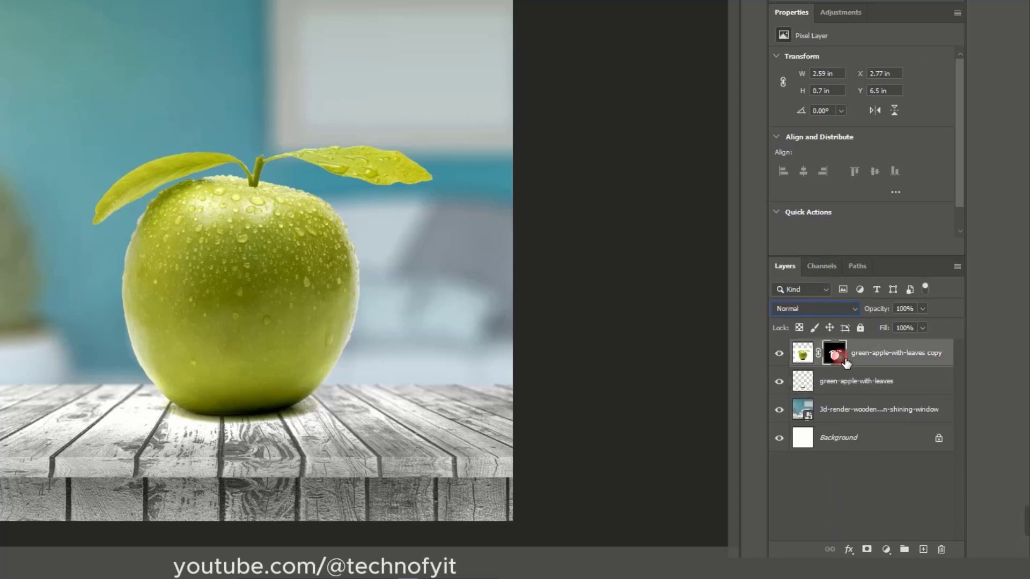
click(867, 397)
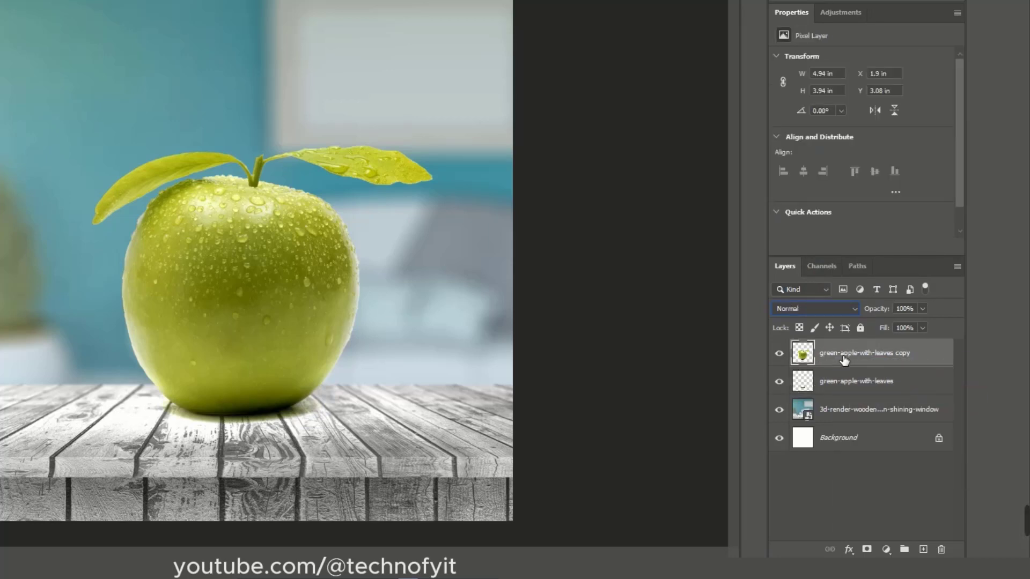
- Rename the apple copy layer to Apple and the green-apple-with-leaves layer to Shadow
double_click(874, 355)
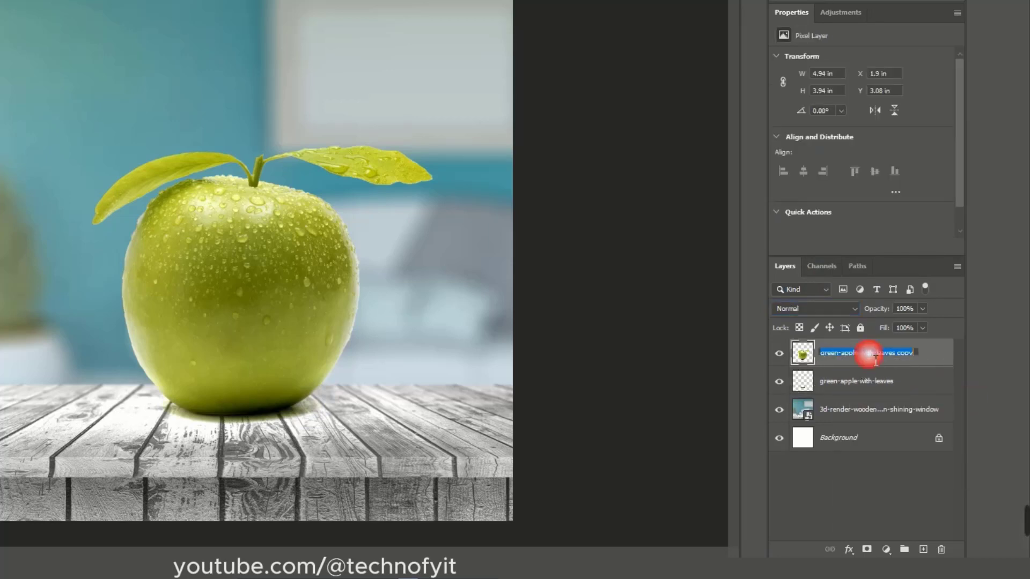
text(Apple)
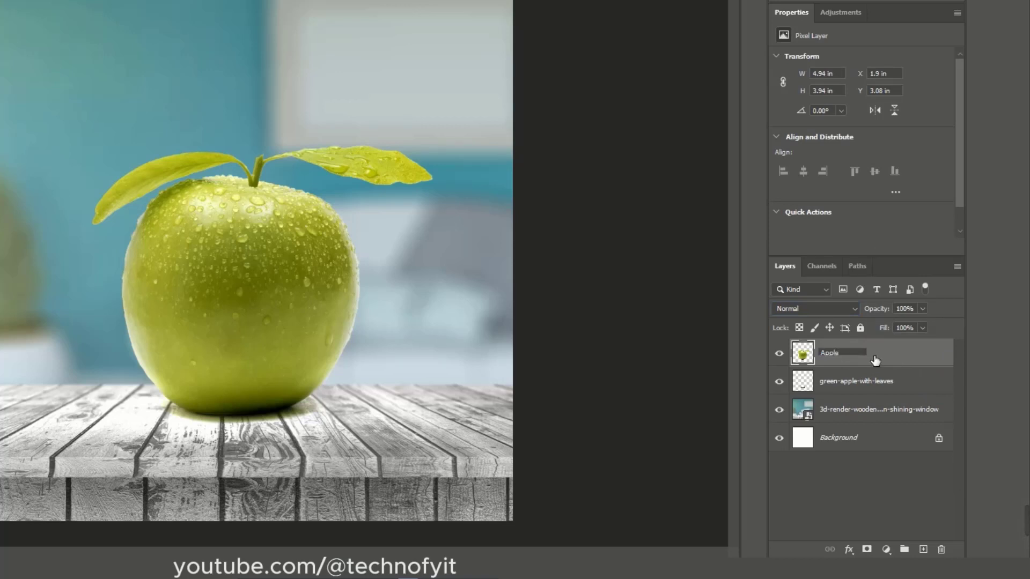
key(Return)
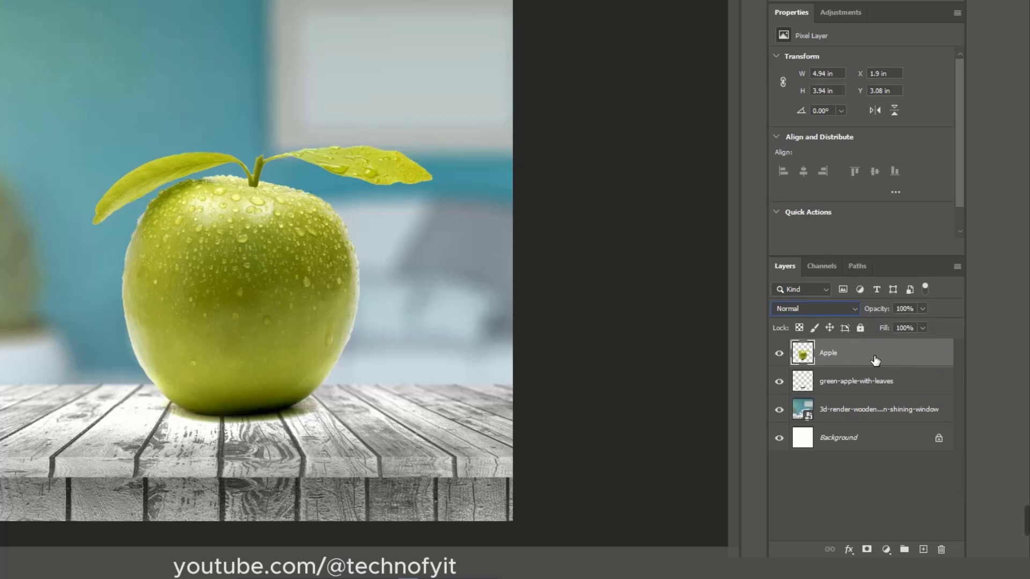
double_click(854, 382)
text(S)
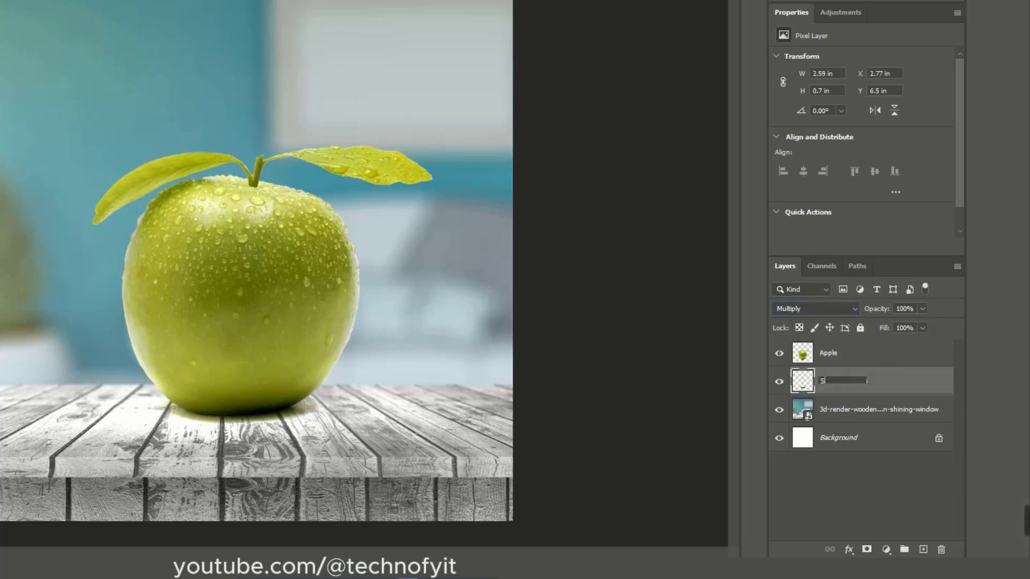
text(hadow)
key(Return)
- Duplicate the Apple layer under the name Glass effect and hide the original Apple layer
drag(873, 361, 924, 550)
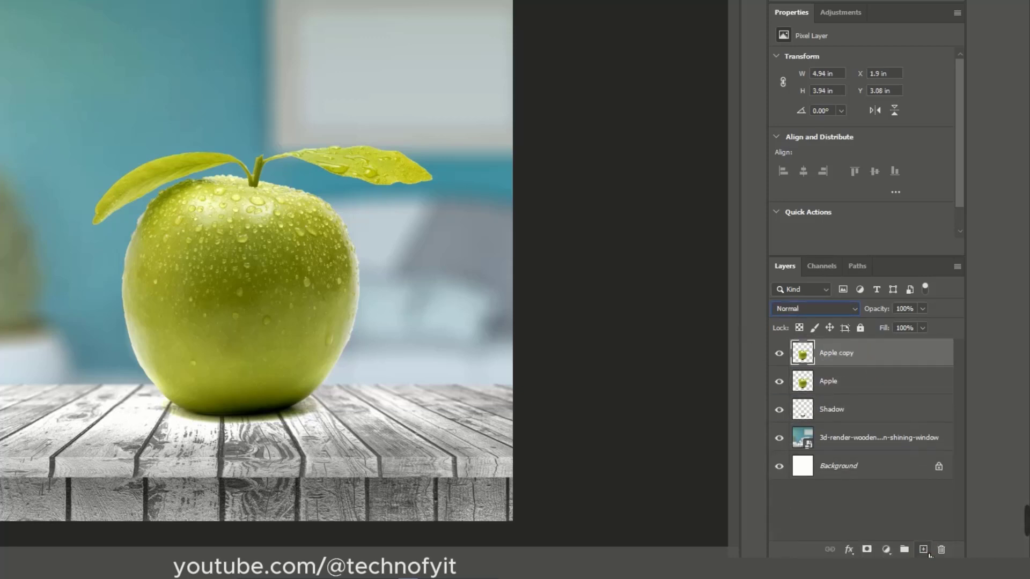
click(780, 382)
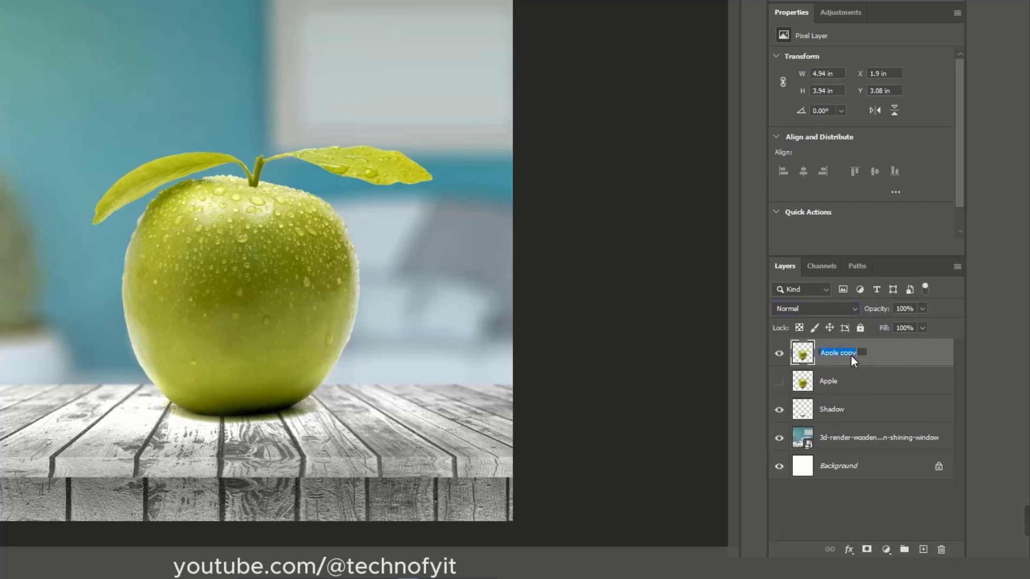
text(Glass effect)
key(Return)
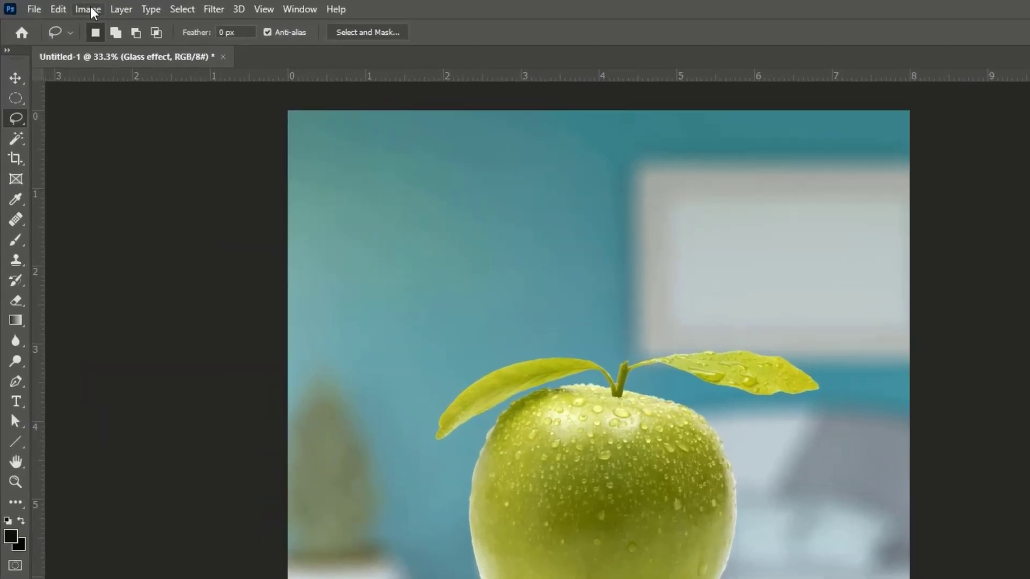
- Desaturate the Glass effect layer and set its blend mode to Screen
click(63, 6)
mouse_move(93, 33)
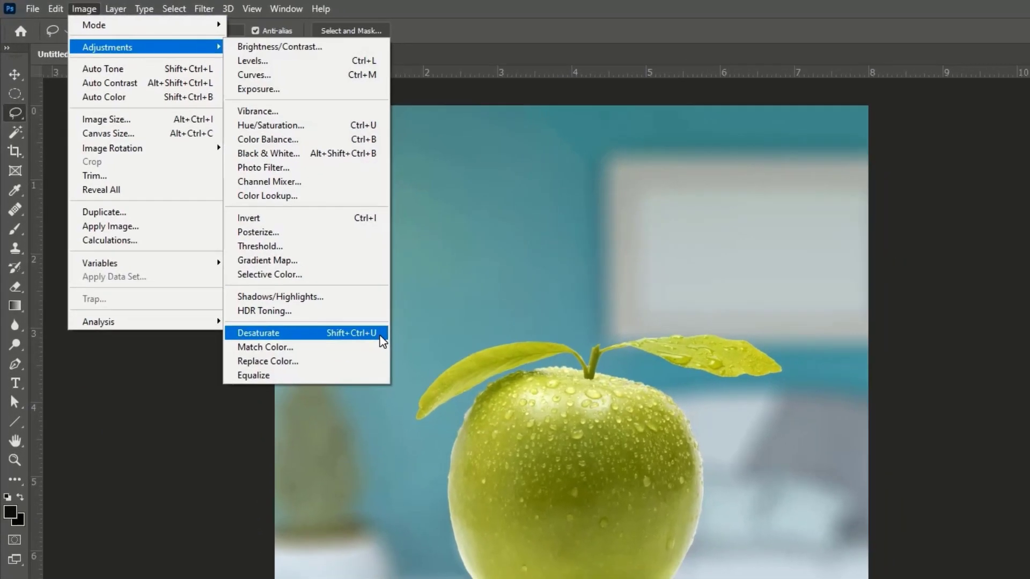
click(391, 350)
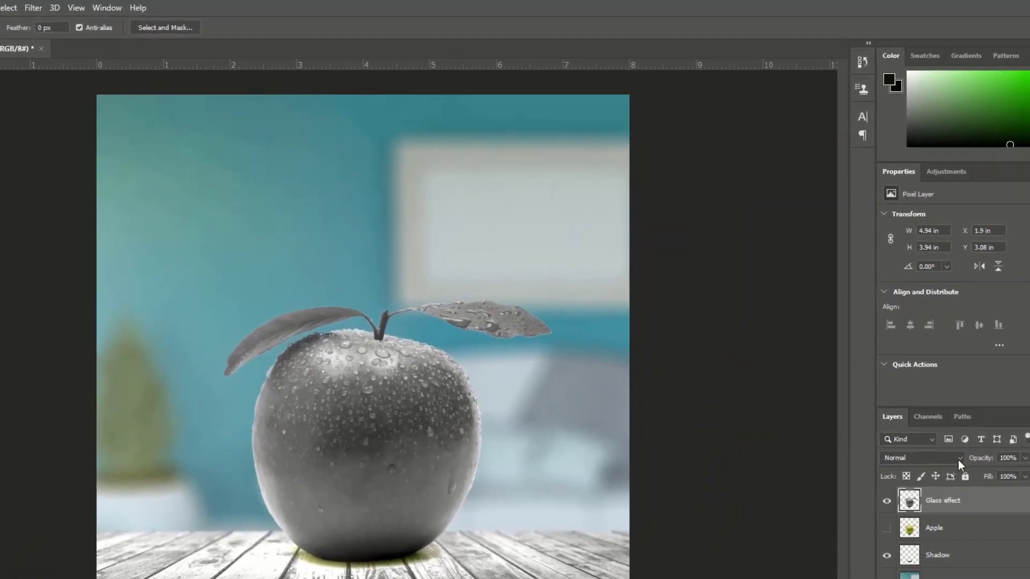
click(993, 411)
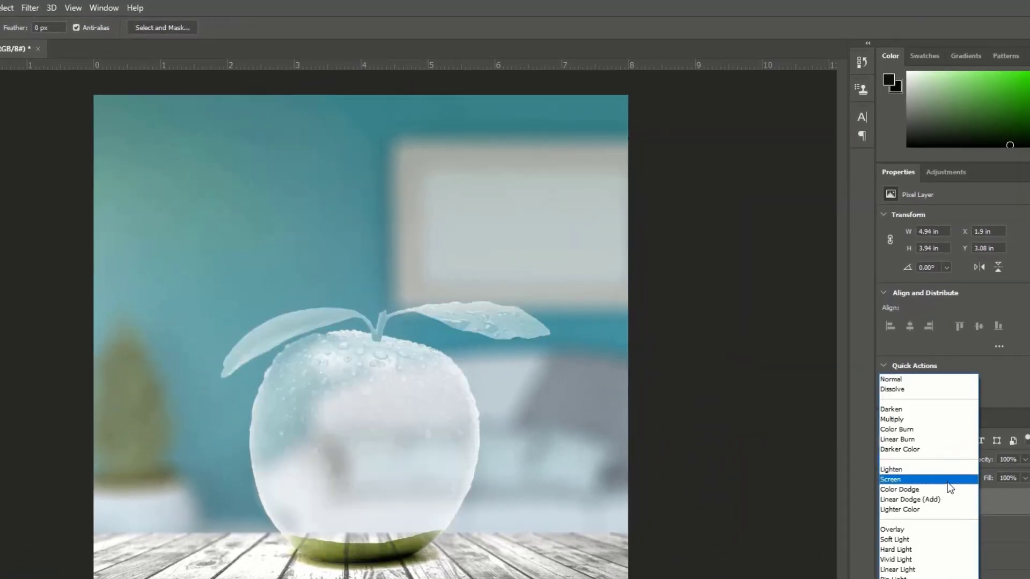
click(958, 482)
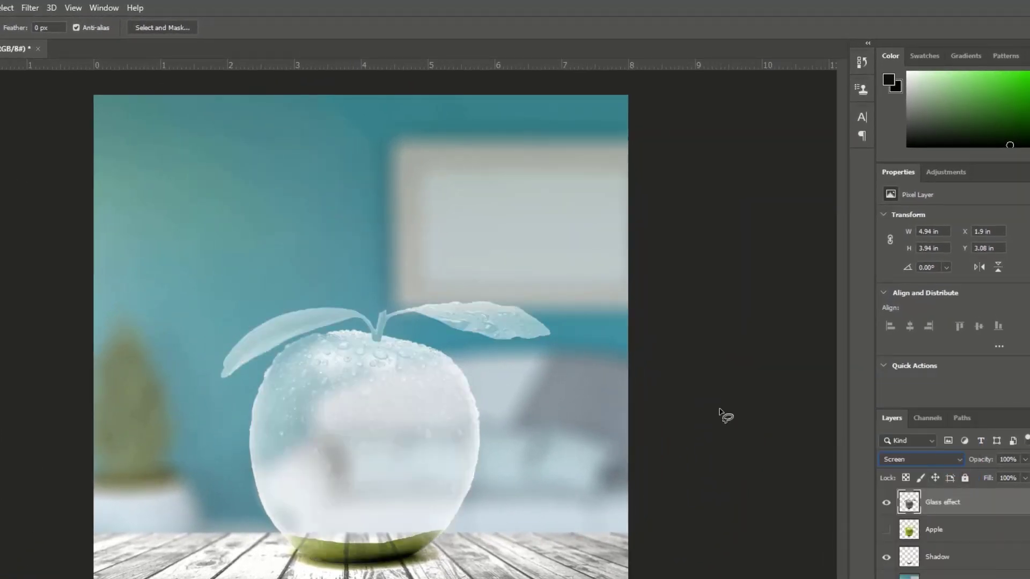
- Apply Levels to the Glass effect layer, with black input about 91, white input 223 and an adjusted midtone, to increase its contrast
key(ctrl+l)
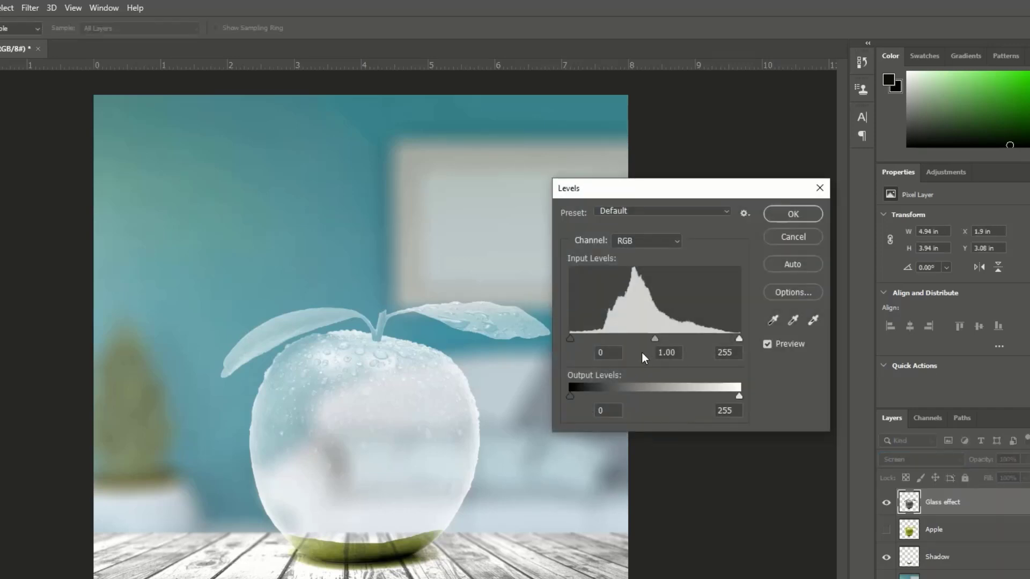
drag(654, 337, 674, 341)
drag(570, 339, 616, 339)
drag(692, 339, 718, 342)
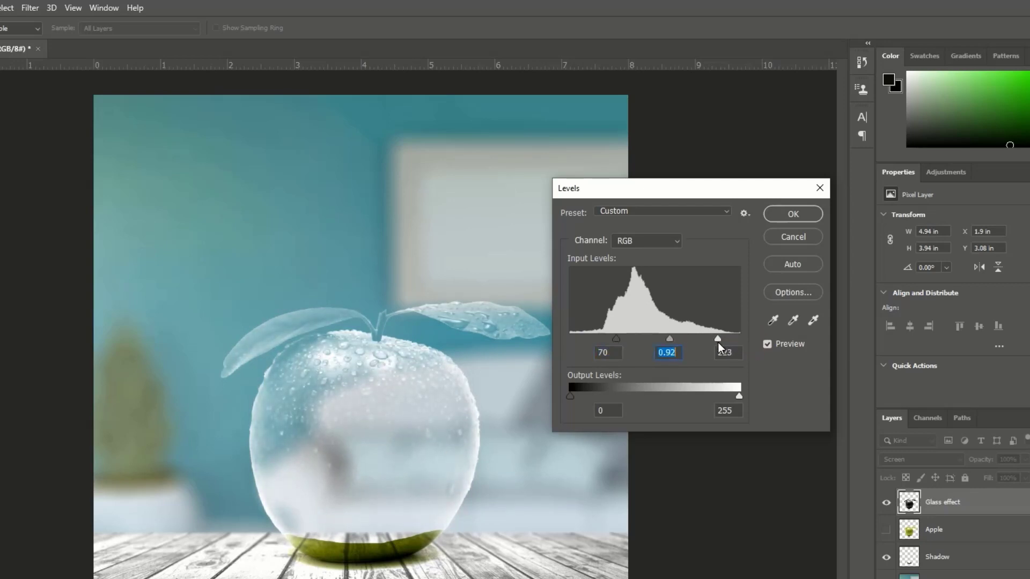
drag(618, 341, 626, 339)
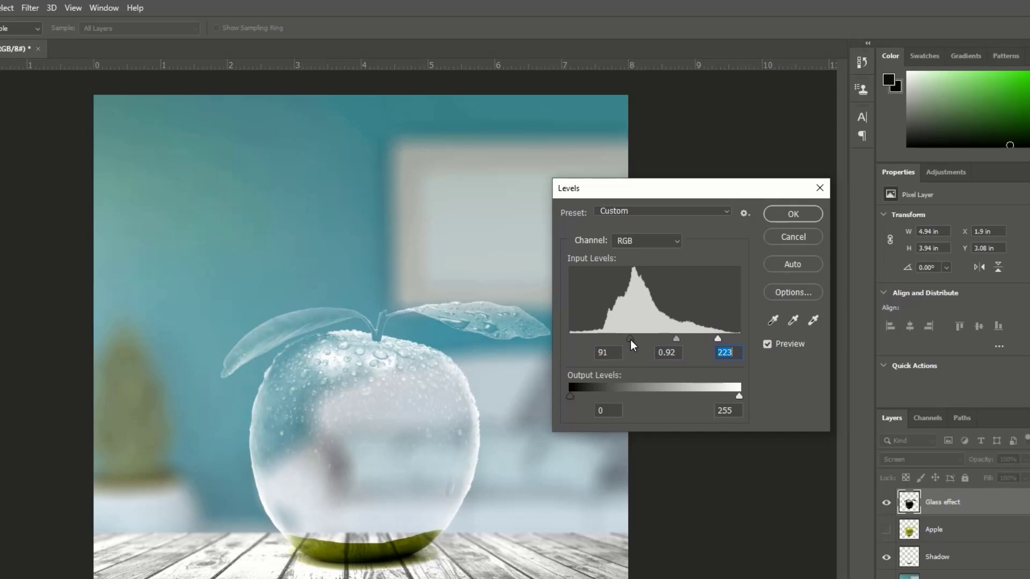
click(630, 339)
drag(676, 341, 629, 339)
key(Down)
click(800, 214)
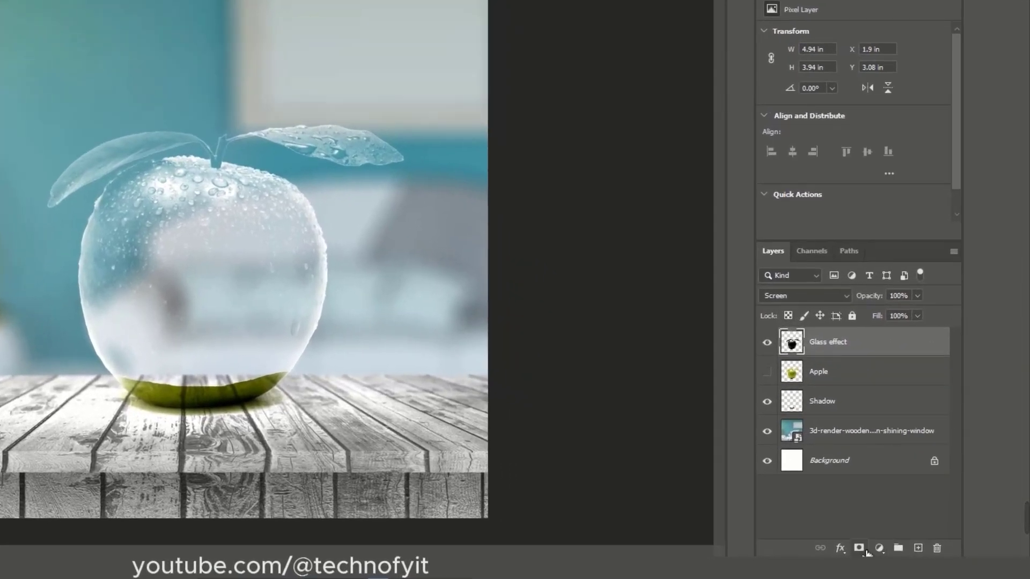
- Add a layer mask to the Glass effect layer and paint out the leaves and stem in black with a hard round brush
click(866, 551)
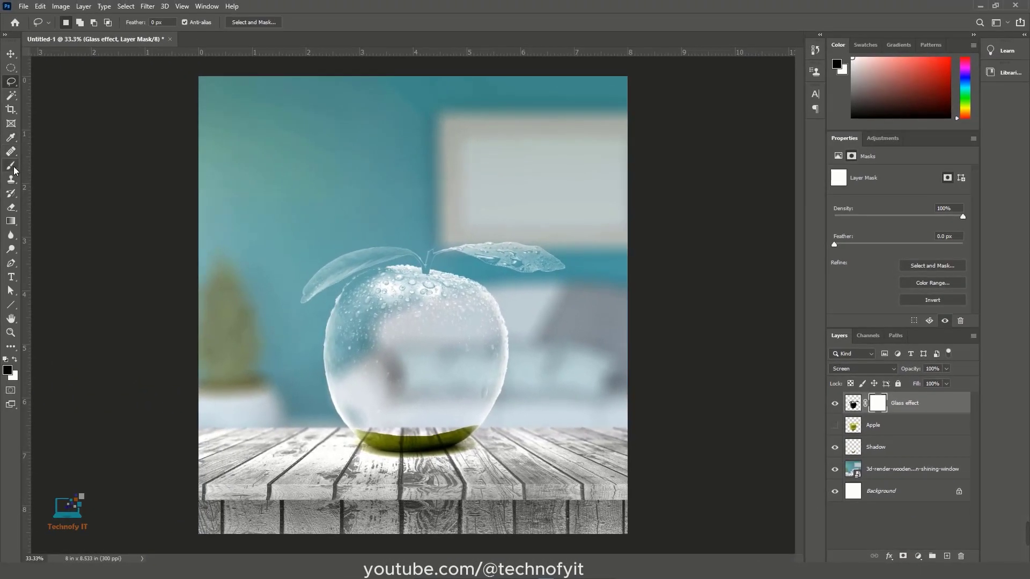
click(12, 165)
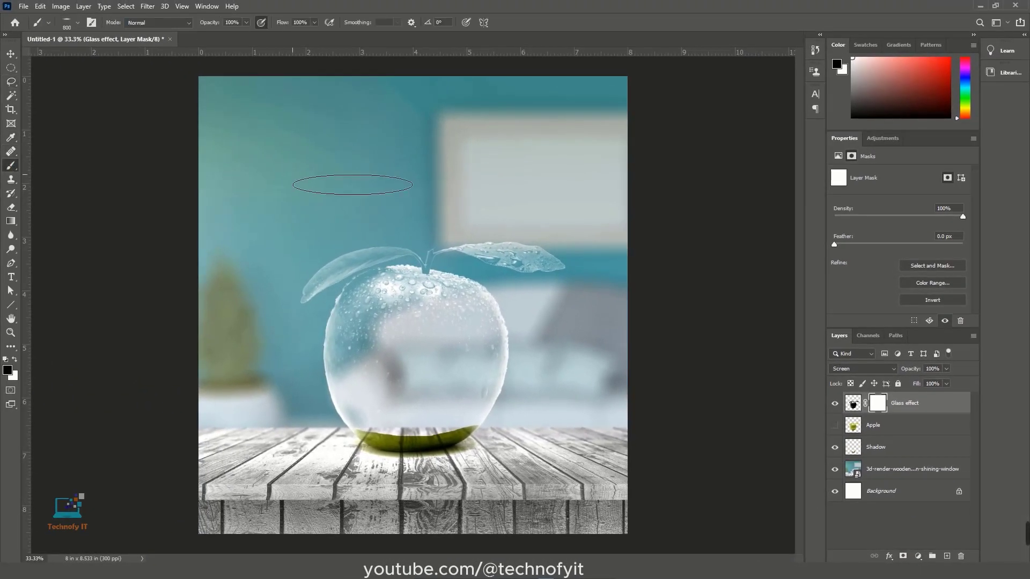
right_click(321, 185)
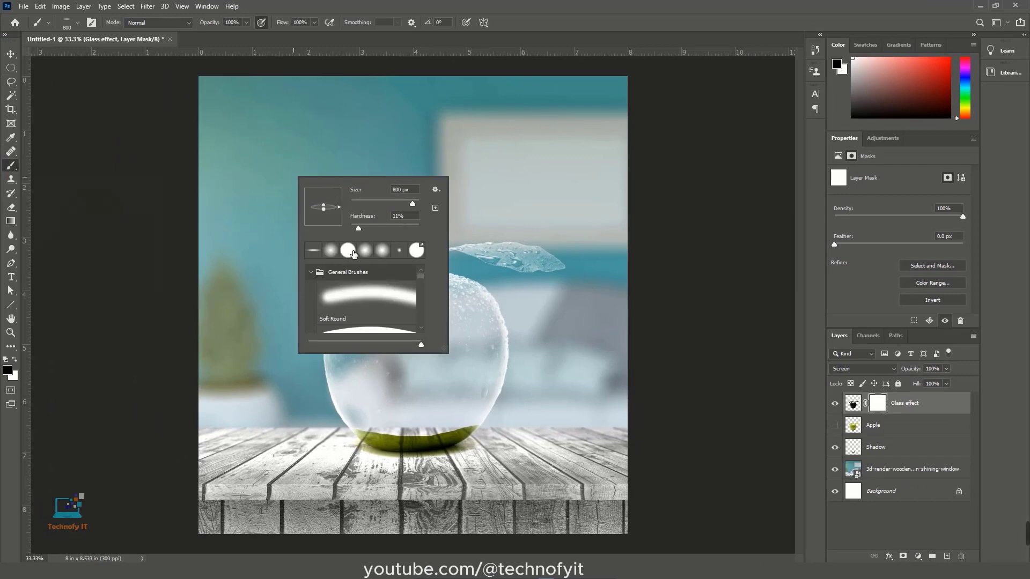
click(353, 254)
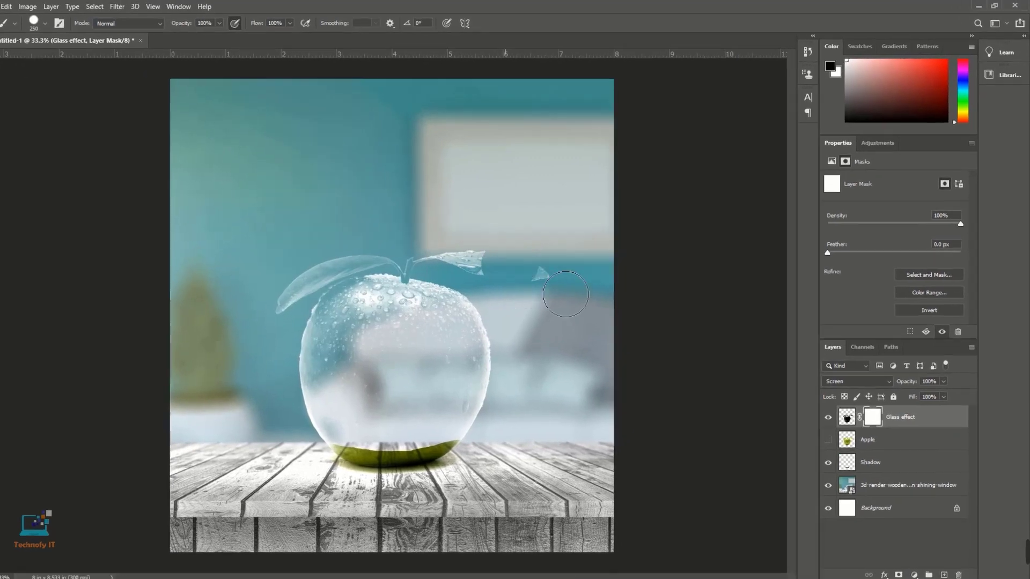
mouse_move(566, 294)
mouse_down()
mouse_move(434, 276)
mouse_move(426, 265)
mouse_up()
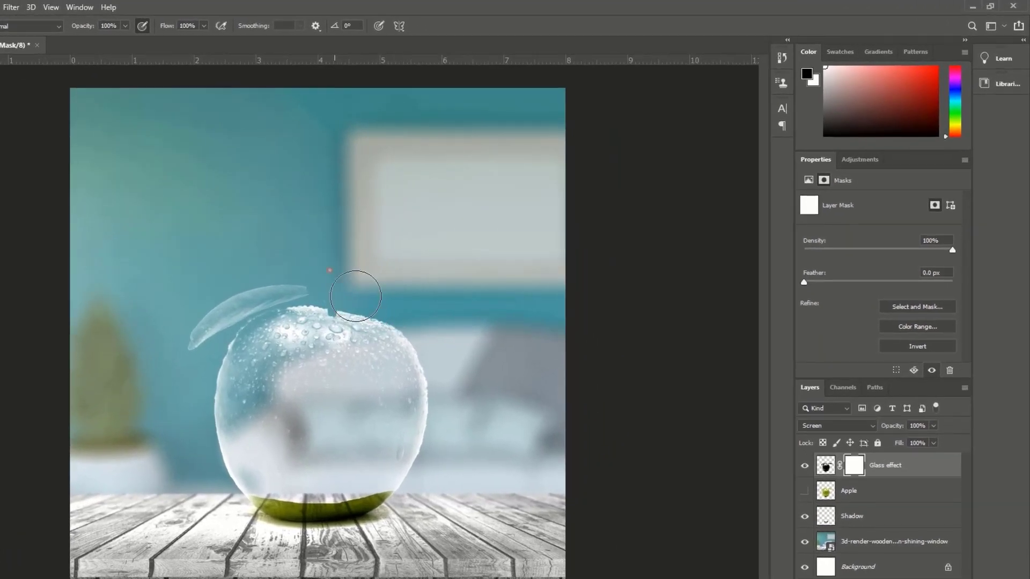
mouse_move(332, 290)
mouse_down()
mouse_move(241, 323)
mouse_move(213, 364)
mouse_move(259, 319)
mouse_move(301, 303)
mouse_up()
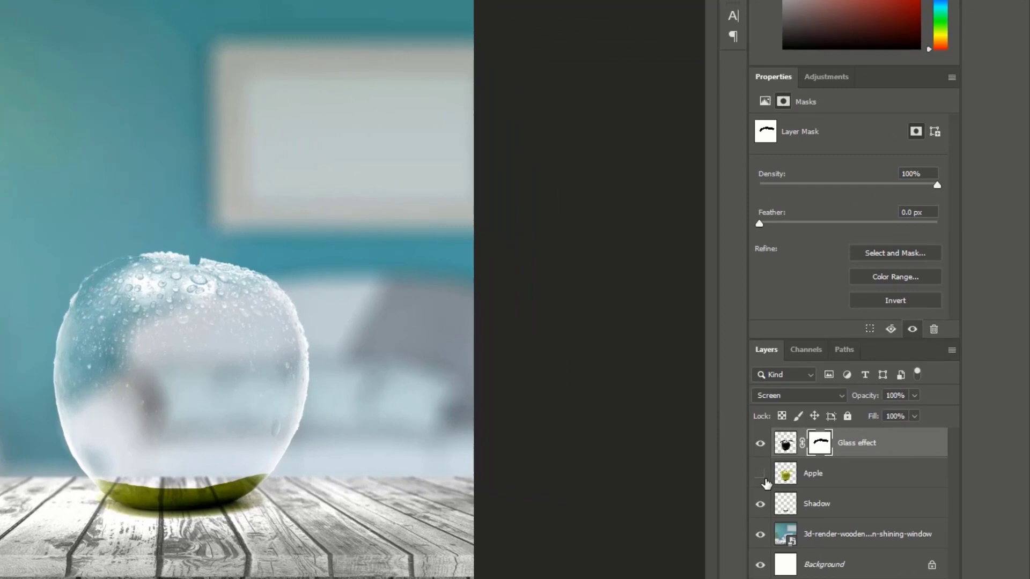
- Show the Apple layer, add a layer mask to it and paint away the apple's upper part down to a straight horizontal cut
click(805, 491)
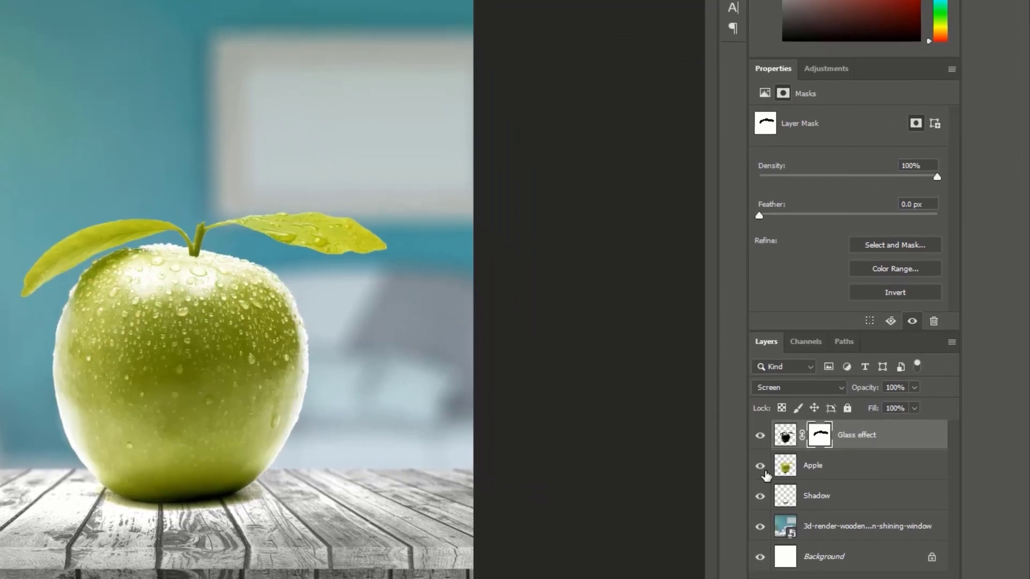
click(848, 466)
click(853, 547)
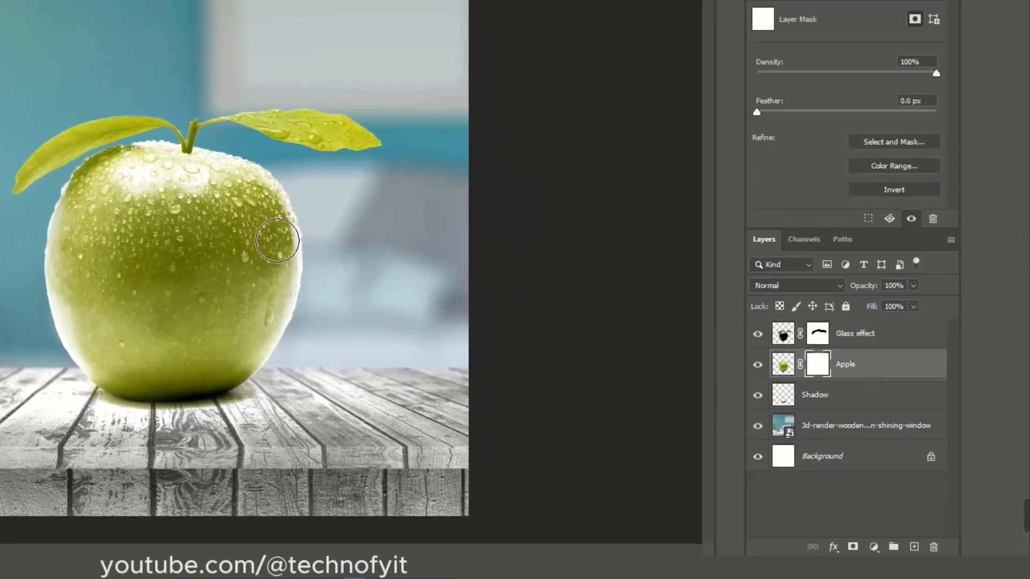
mouse_move(277, 241)
mouse_down()
mouse_move(209, 224)
mouse_move(257, 207)
mouse_move(237, 177)
mouse_move(230, 202)
mouse_move(177, 175)
mouse_move(183, 183)
mouse_move(115, 193)
mouse_move(89, 217)
mouse_move(65, 281)
mouse_move(182, 292)
mouse_move(336, 284)
mouse_move(170, 255)
mouse_move(214, 230)
mouse_move(126, 290)
mouse_move(75, 292)
mouse_move(331, 268)
mouse_up()
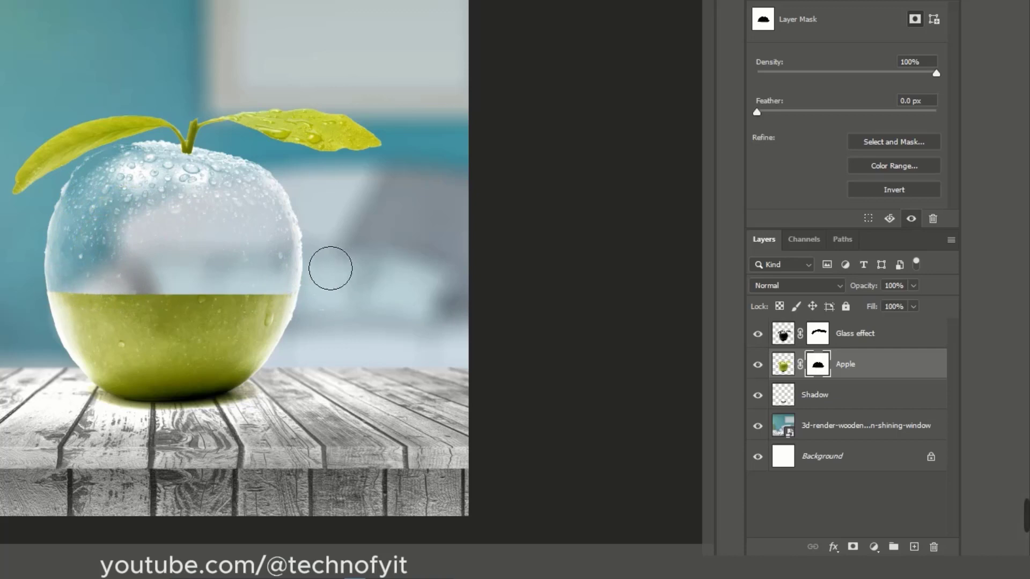
mouse_move(51, 295)
mouse_down()
mouse_move(295, 309)
mouse_move(246, 278)
mouse_up()
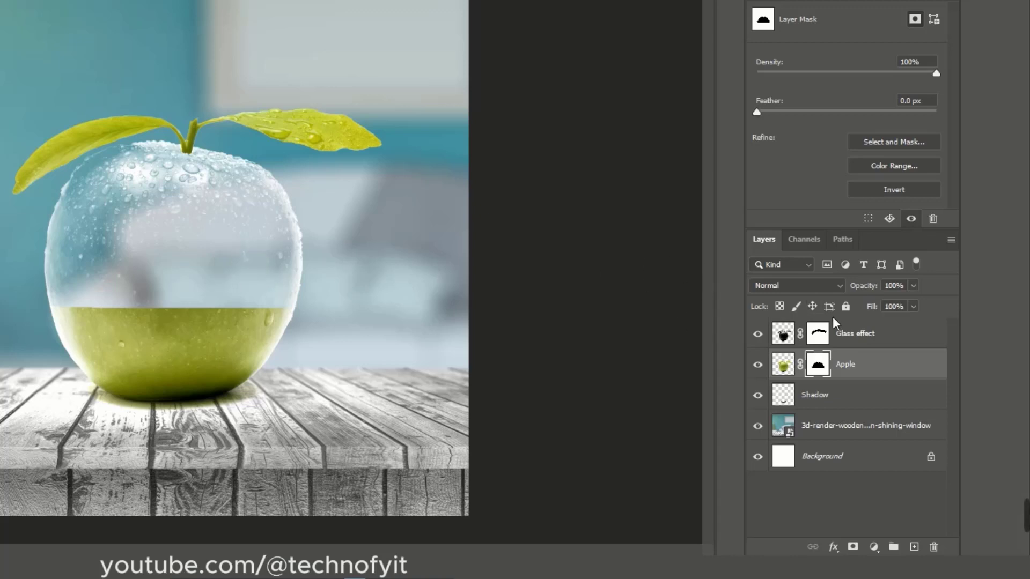
- Paint black on the Glass effect layer's mask to remove the glass look from the apple's lower green part
click(817, 333)
mouse_move(116, 366)
mouse_down()
mouse_move(250, 367)
mouse_move(175, 357)
mouse_move(298, 352)
mouse_move(278, 375)
mouse_move(195, 412)
mouse_move(129, 396)
mouse_move(86, 357)
mouse_move(152, 356)
mouse_move(76, 353)
mouse_move(327, 354)
mouse_move(288, 351)
mouse_up()
- Add a new layer named Centre Apple above the Apple layer and place the embedded image stalk-calyx-seeds-pulp-apple.jpg
click(880, 374)
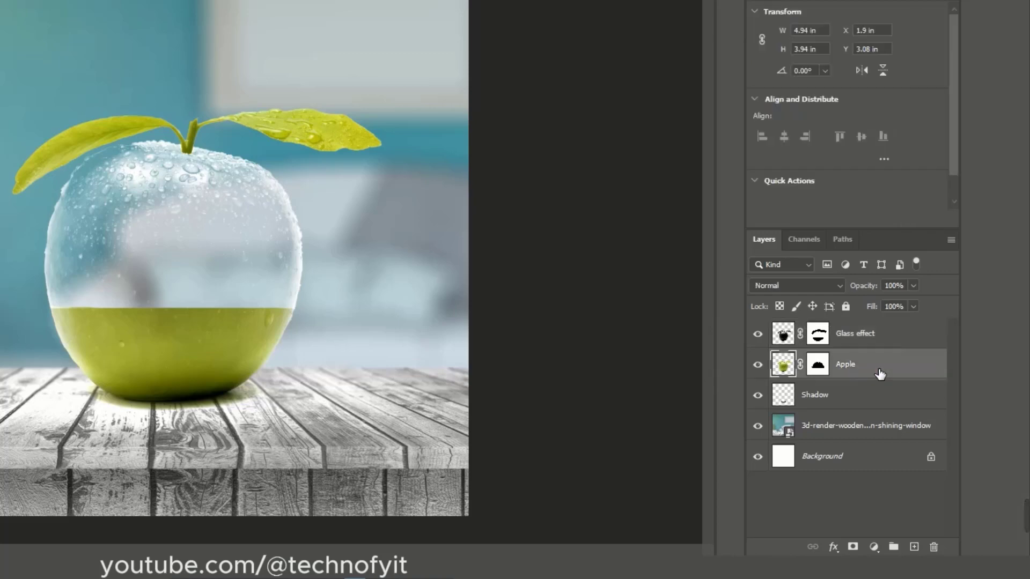
click(915, 547)
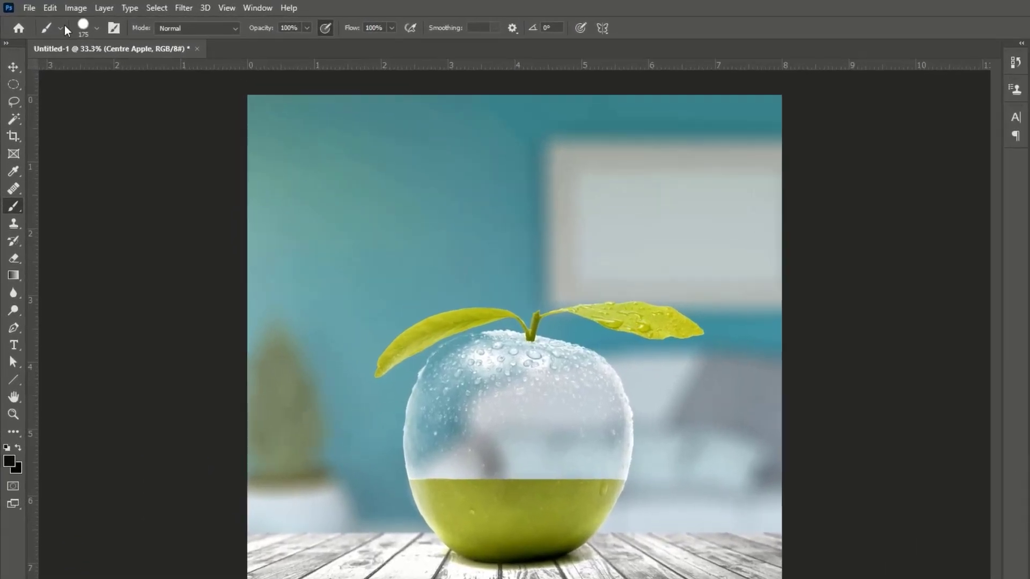
click(24, 7)
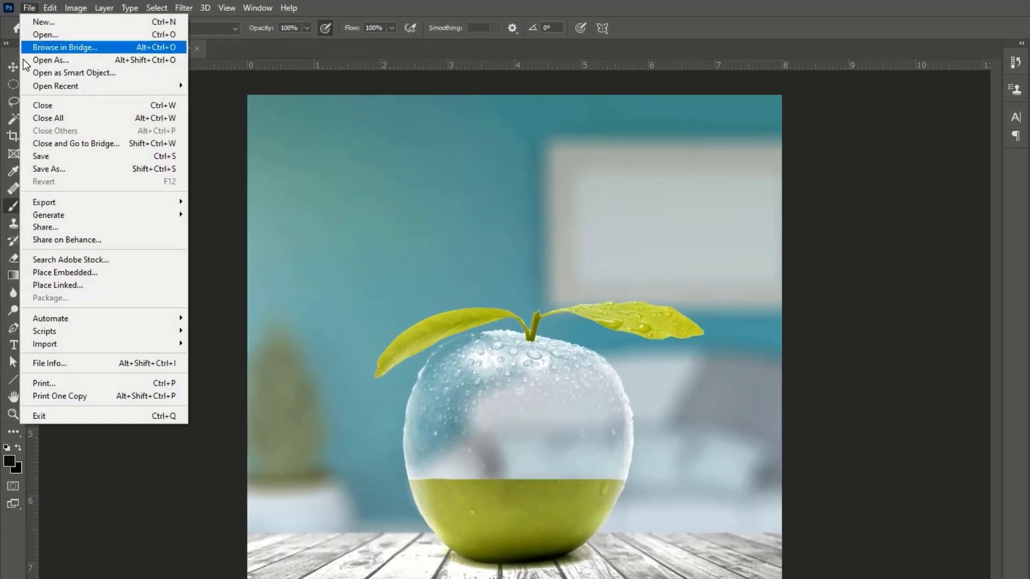
click(111, 271)
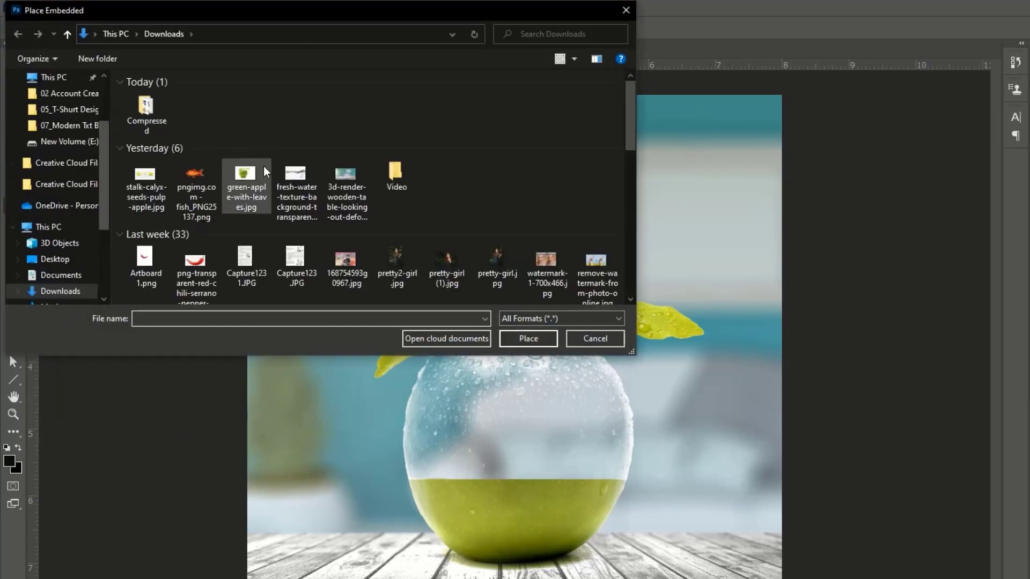
double_click(154, 182)
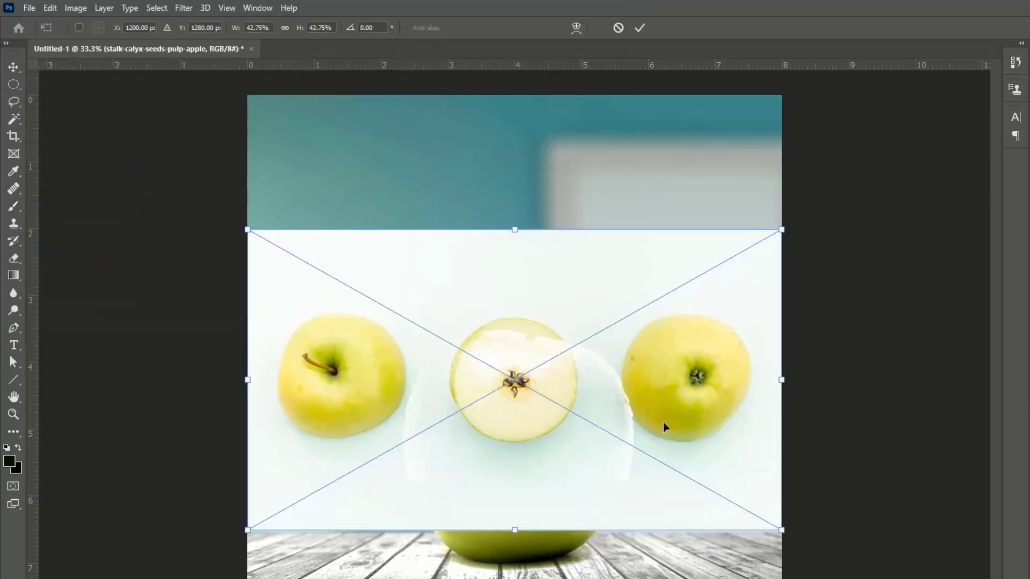
key(Return)
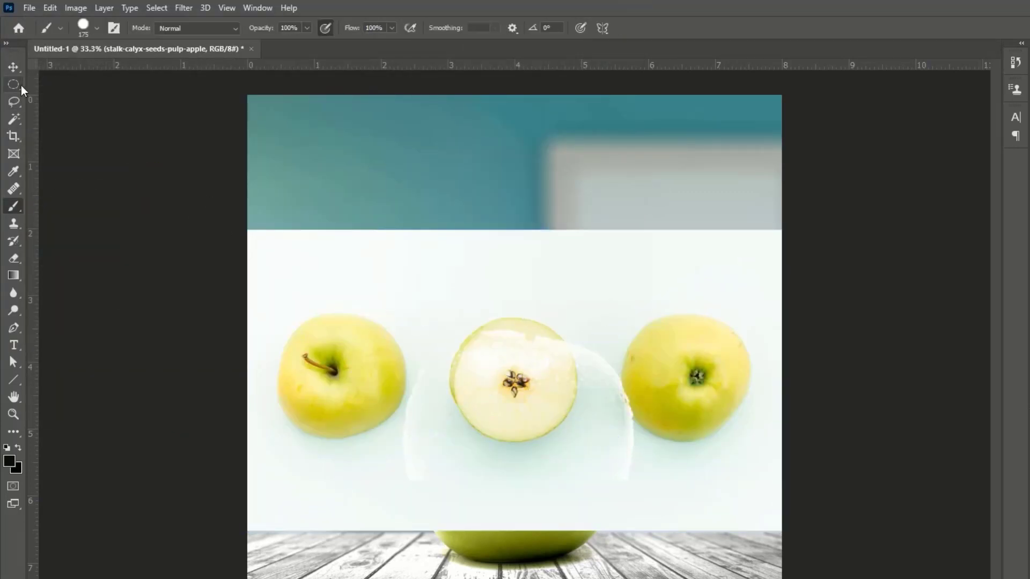
- Copy the halved apple in the middle of the placed image to its own layer using an elliptical selection, and delete the placed image layer
right_click(13, 84)
click(123, 98)
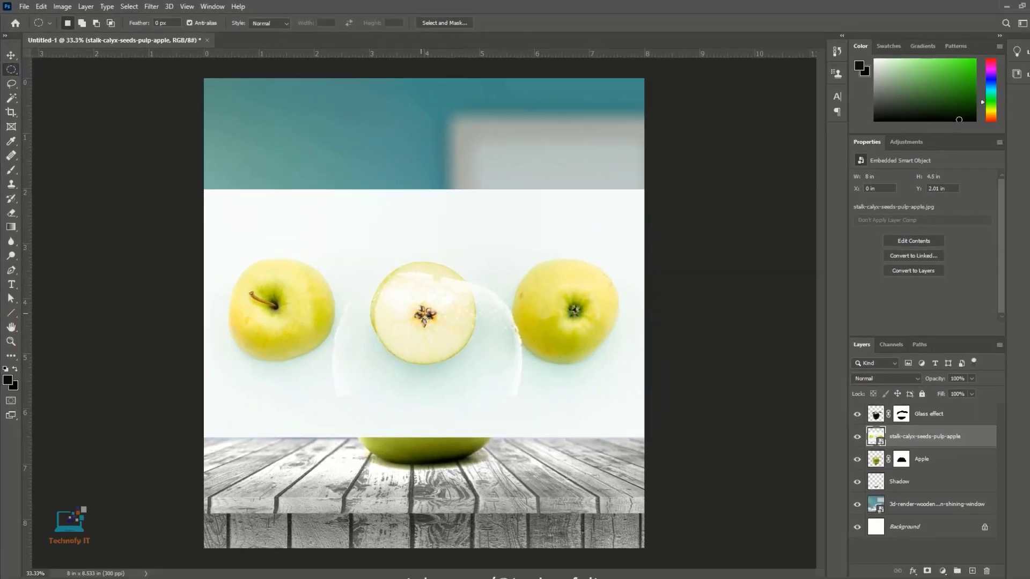
drag(416, 308, 465, 359)
key(ctrl+j)
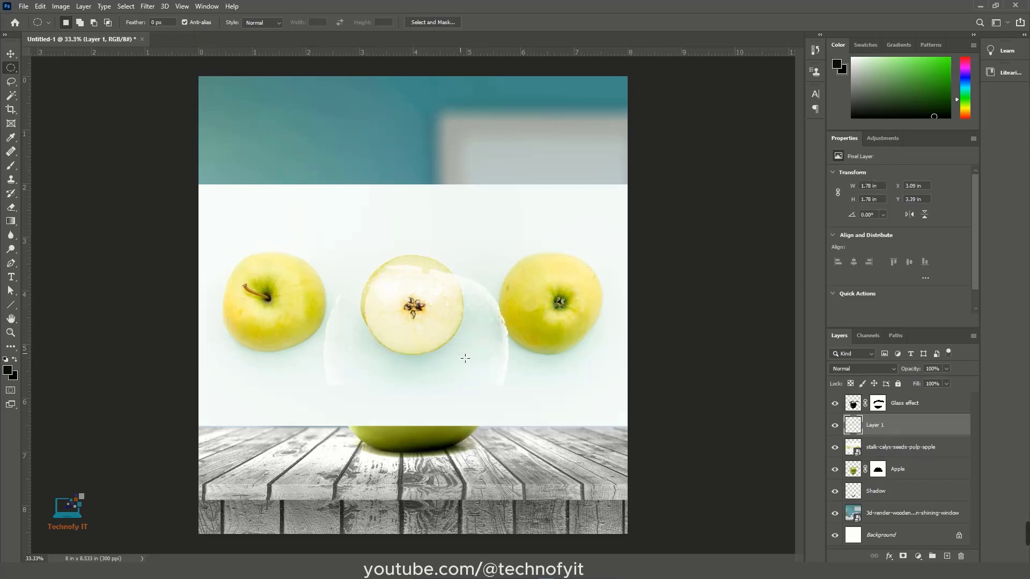
click(940, 453)
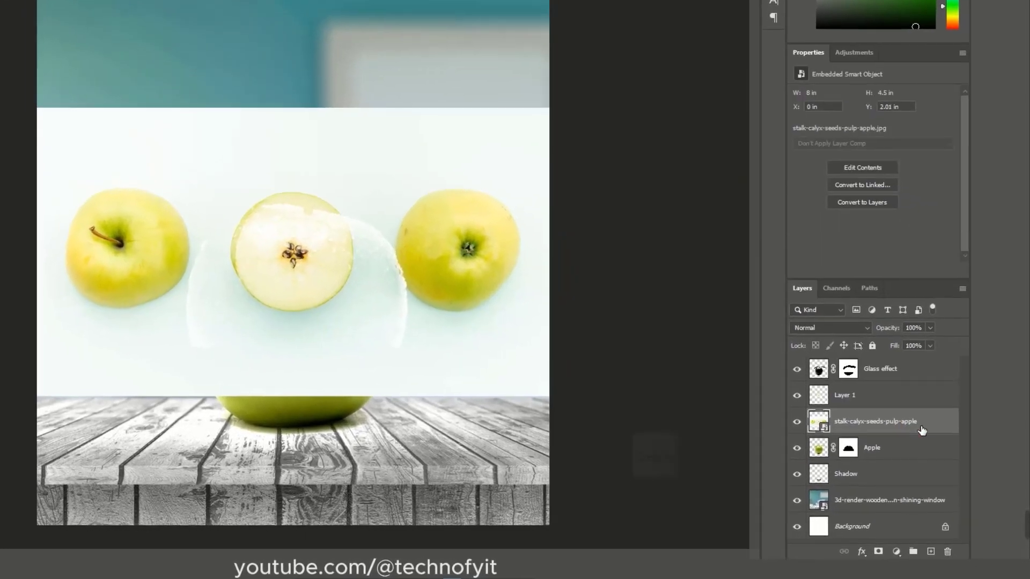
key(Delete)
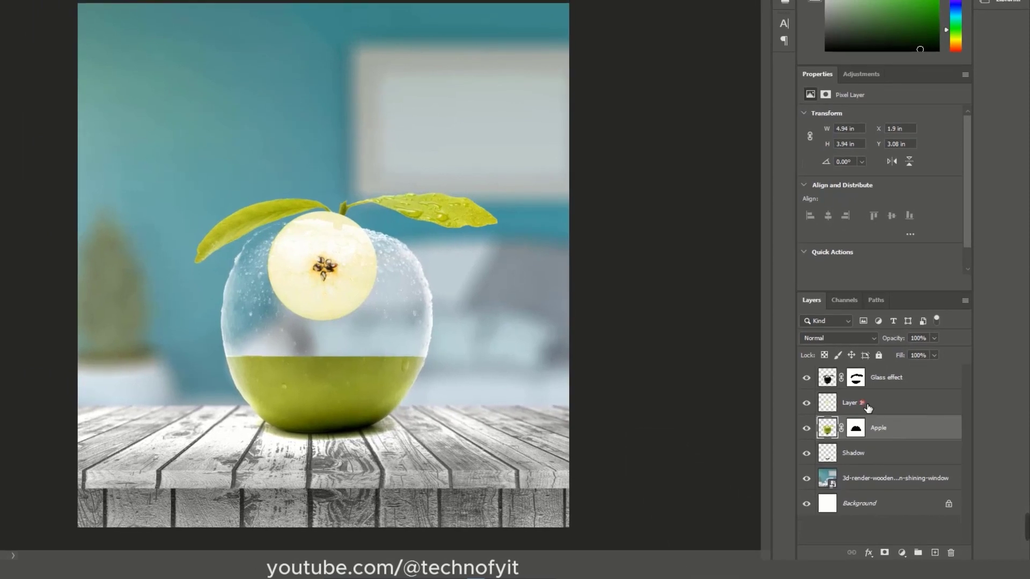
- Rename the cut-out apple slice layer to Centre Apple and convert it to a smart object
double_click(853, 403)
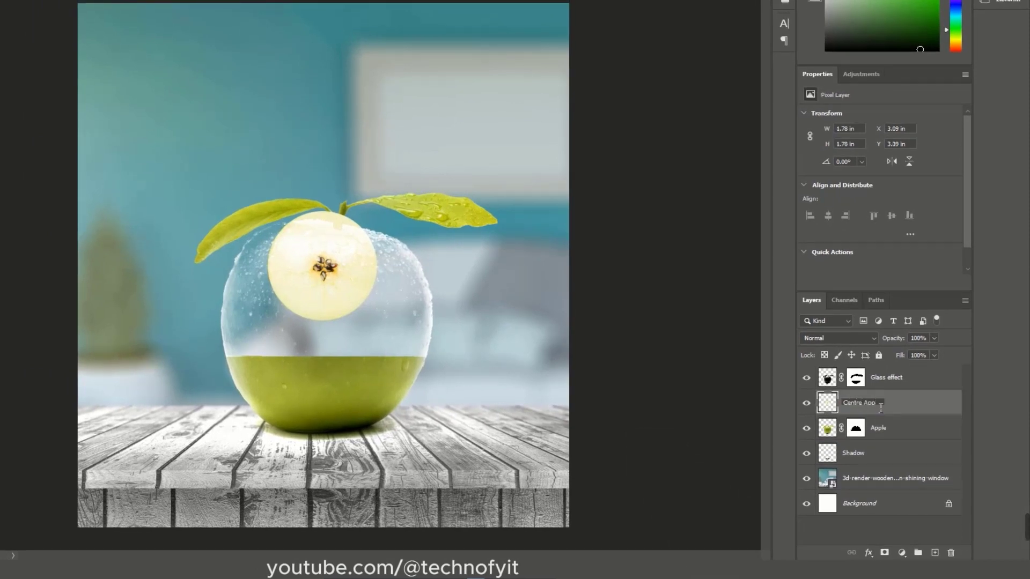
text(Centre Apple)
key(Return)
right_click(888, 408)
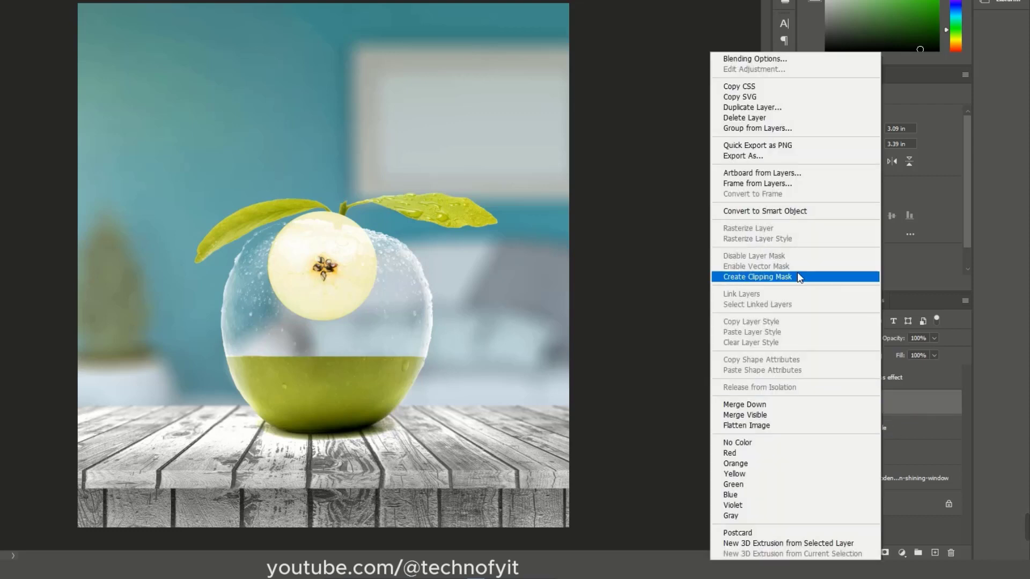
click(742, 211)
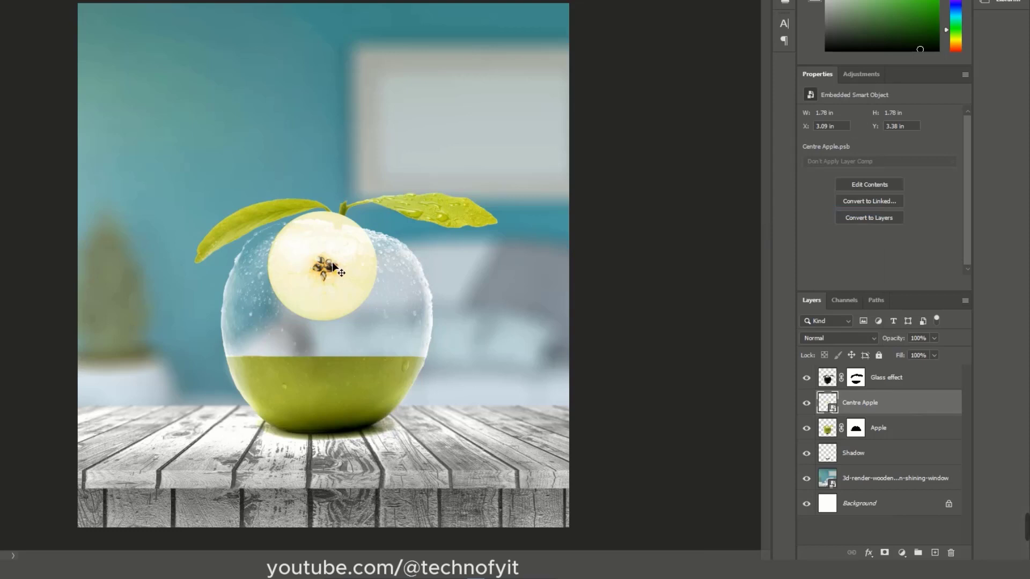
- Enlarge the Centre Apple slice to the full width of the glass apple and centre it over the apple
key(ctrl+t)
drag(348, 259, 342, 296)
drag(376, 365, 435, 408)
mouse_move(353, 336)
mouse_down()
mouse_move(357, 348)
mouse_move(343, 347)
mouse_up()
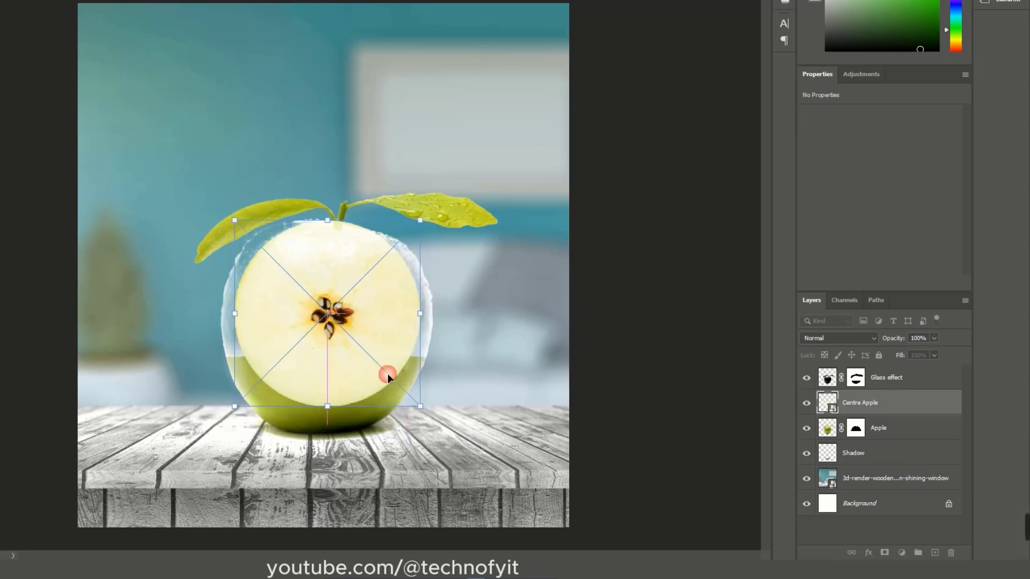
drag(423, 408, 438, 422)
drag(440, 426, 441, 426)
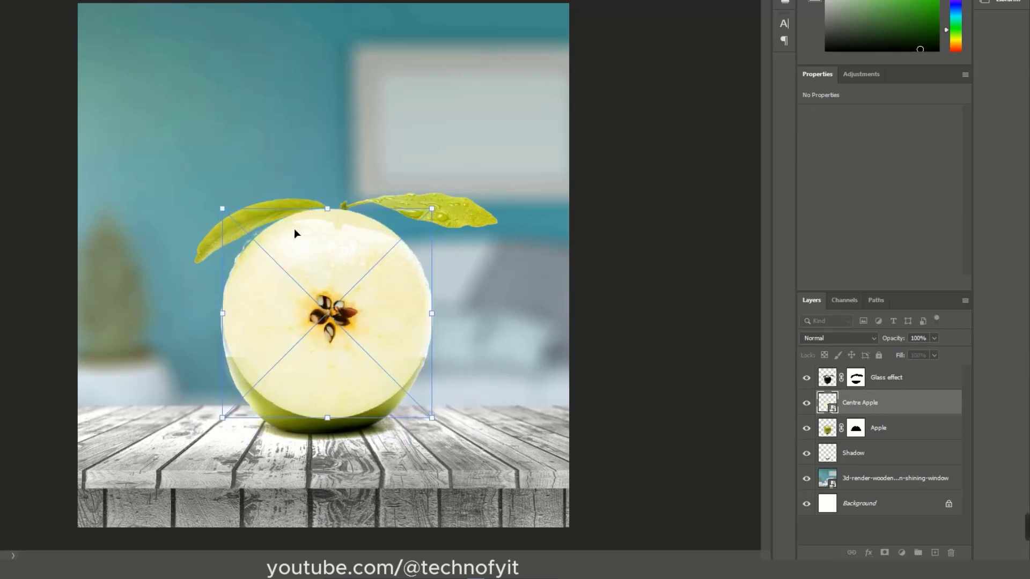
- Flatten the slice into a thin ellipse about 3.24 in wide and 0.24 in high, fitted onto the green half's cut edge
drag(337, 215, 333, 352)
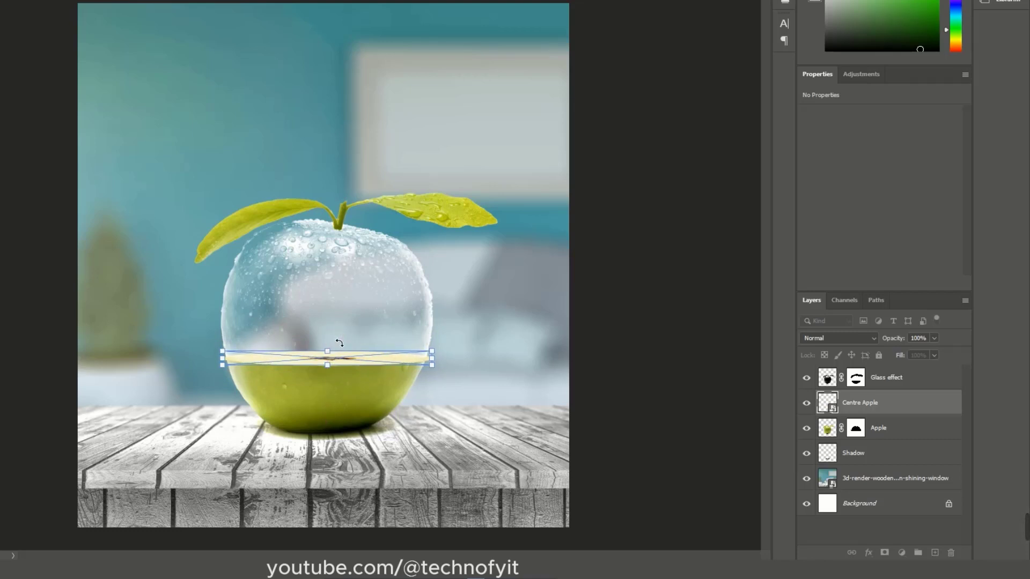
drag(438, 364, 431, 364)
drag(225, 366, 230, 366)
drag(359, 362, 346, 363)
key(Return)
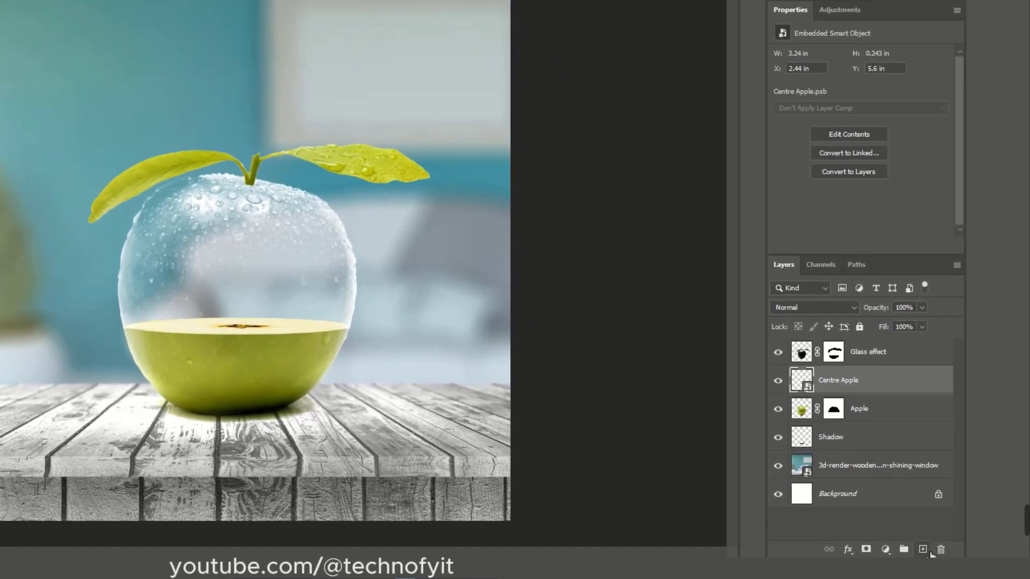
- Add a new layer above Centre Apple and place the embedded image fresh-water-texture-background-transparent-liquid.jpg
click(930, 551)
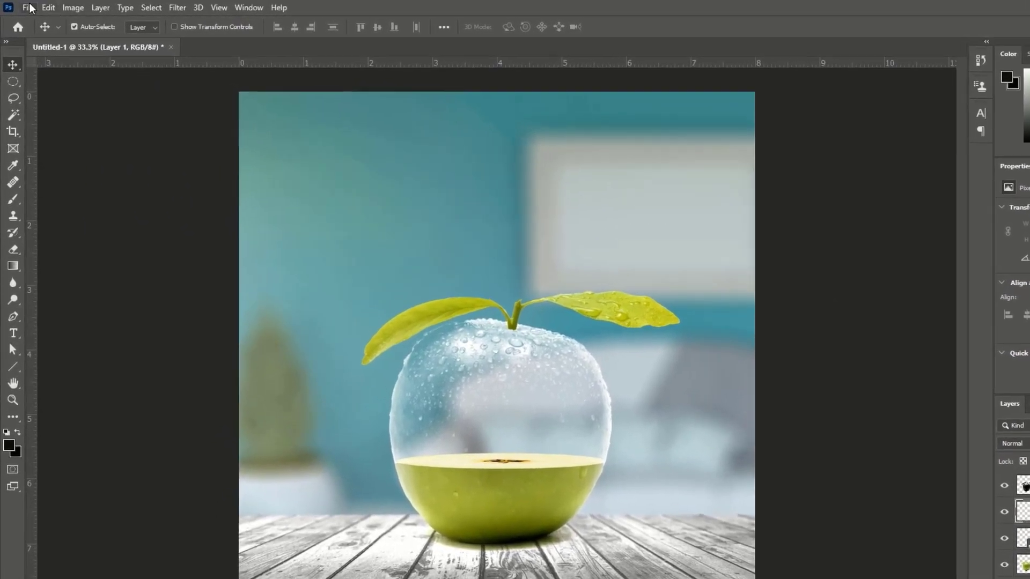
click(29, 8)
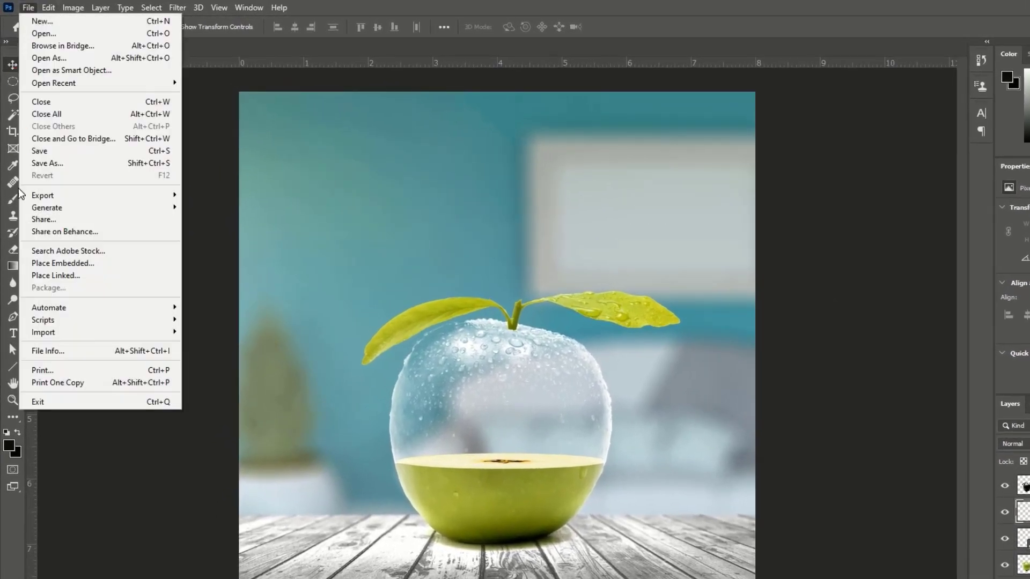
click(47, 259)
double_click(295, 179)
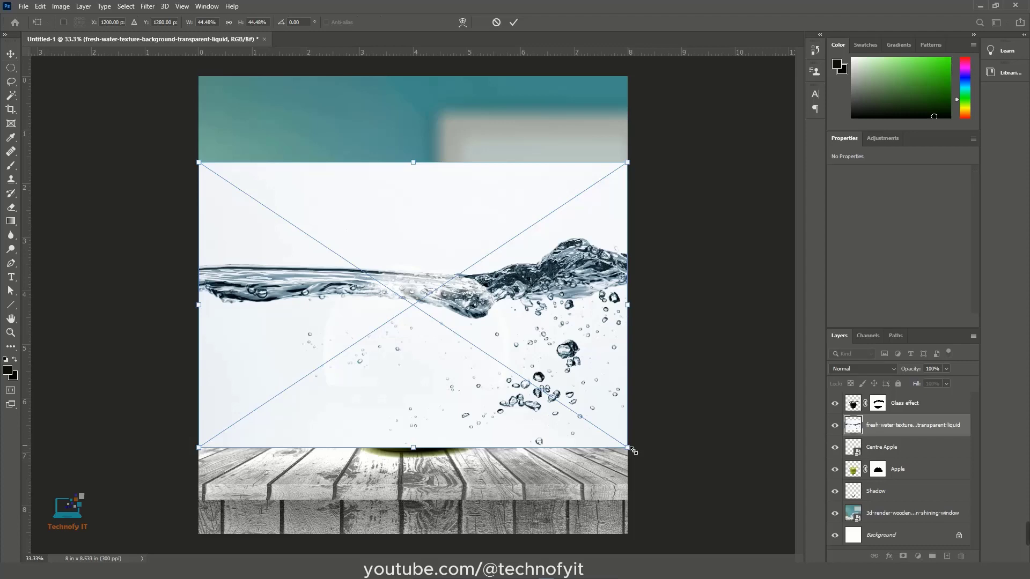
- Scale the water image to about 3.6 by 2.4 in and position it over the glass part of the apple
drag(633, 451, 502, 363)
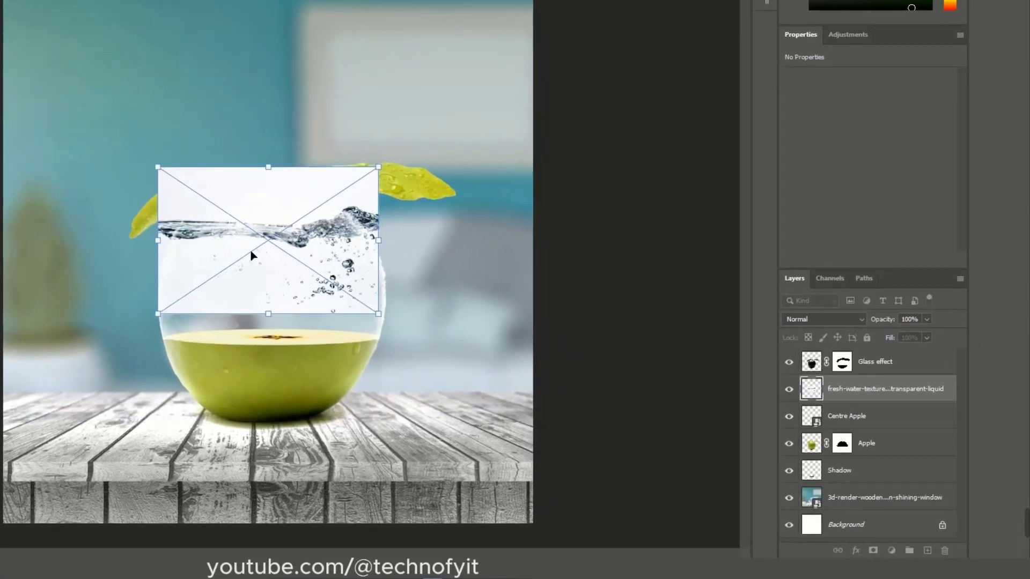
drag(251, 252, 257, 289)
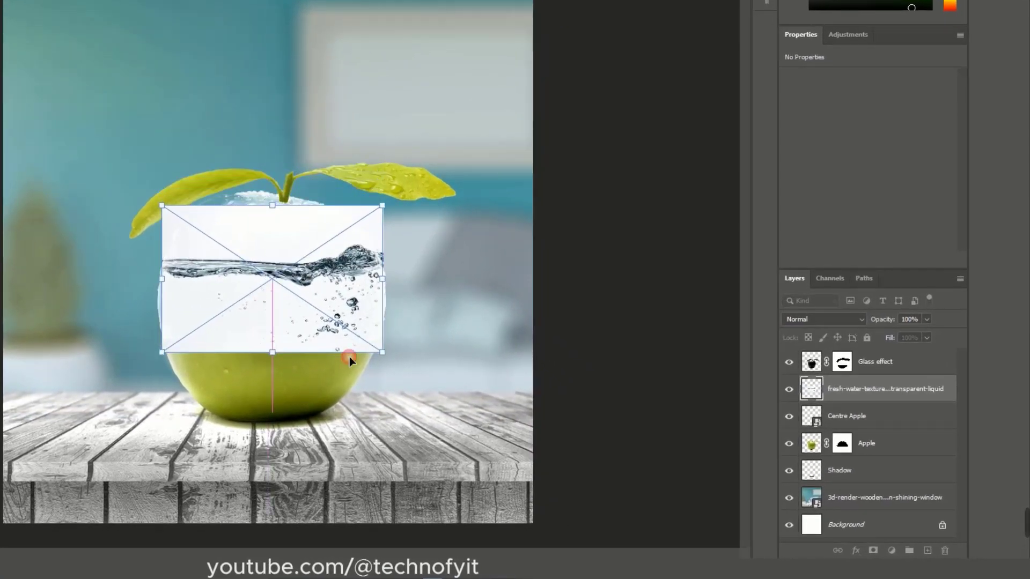
drag(386, 351, 396, 365)
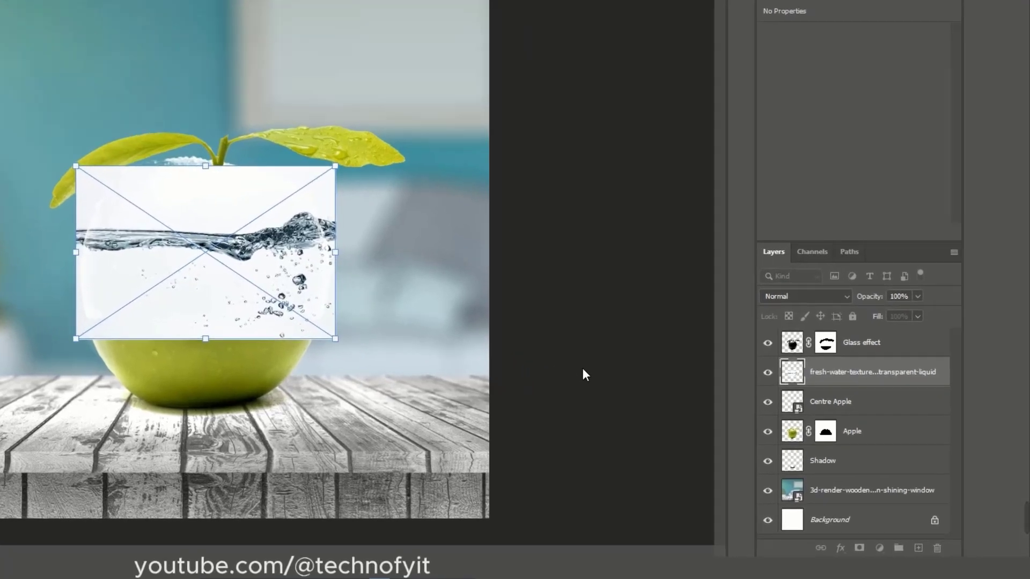
key(Return)
- Rename the placed water image layer to Water
double_click(868, 367)
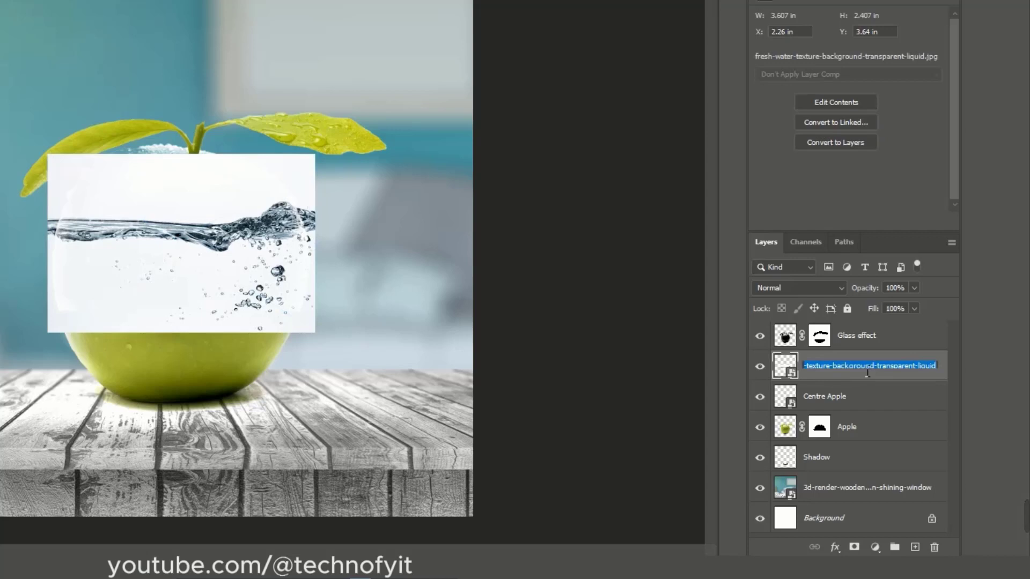
text(Water)
key(Return)
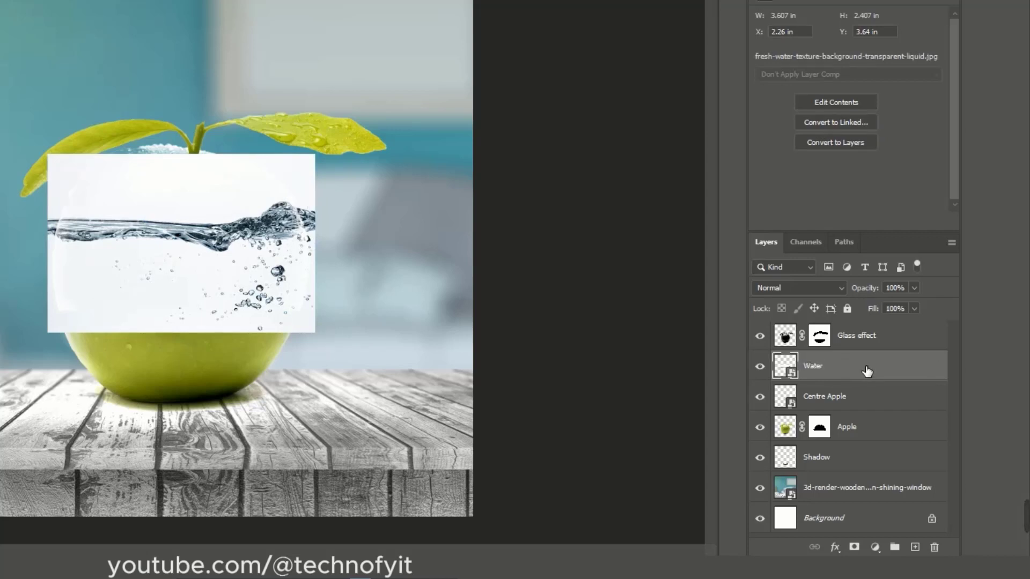
- Mask the Water layer from the Apple mask's selection and paint white on it inside the Centre Apple ellipse to extend the water
ctrl+click(824, 437)
click(854, 547)
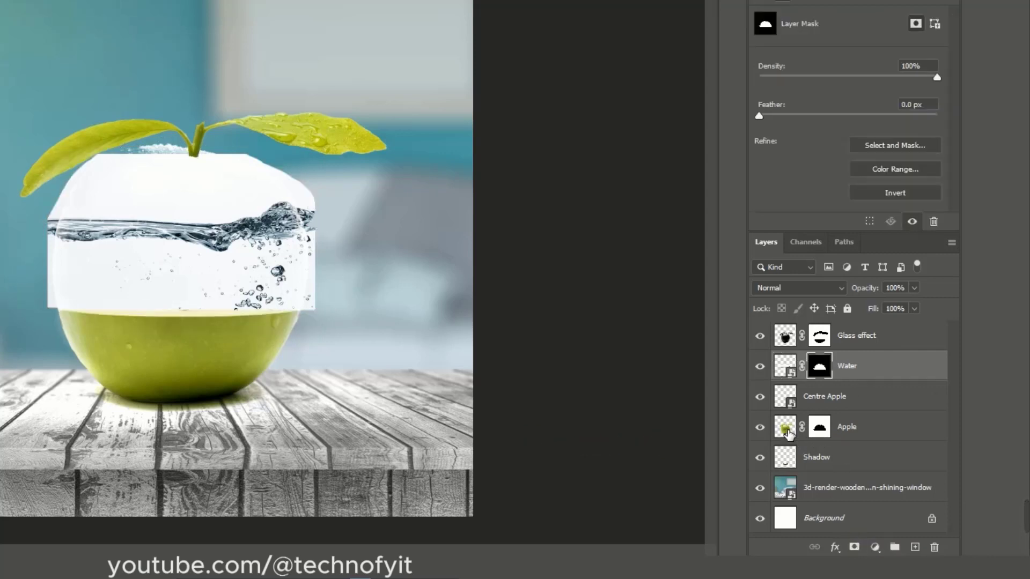
ctrl+click(788, 396)
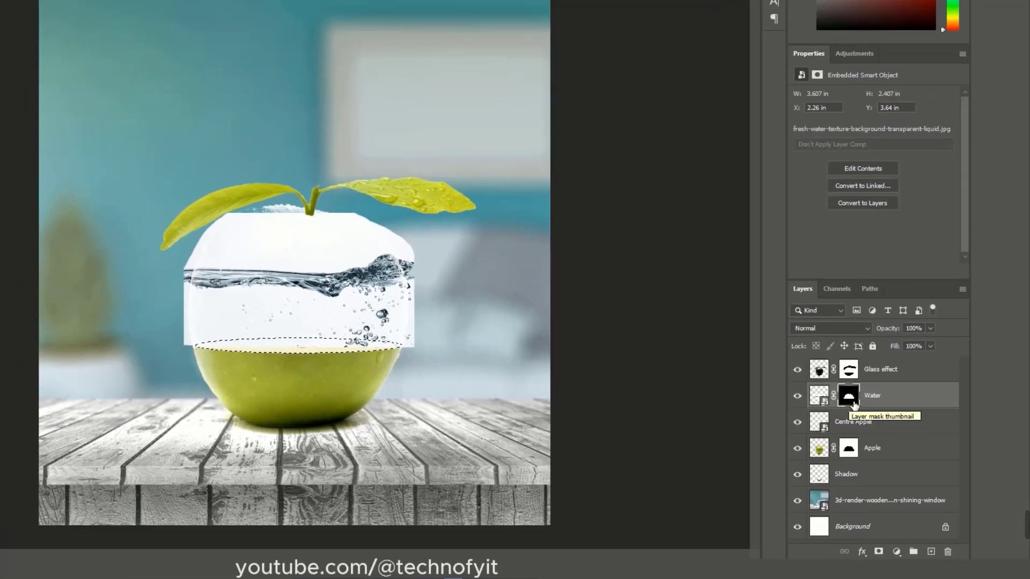
click(11, 166)
drag(326, 351, 300, 351)
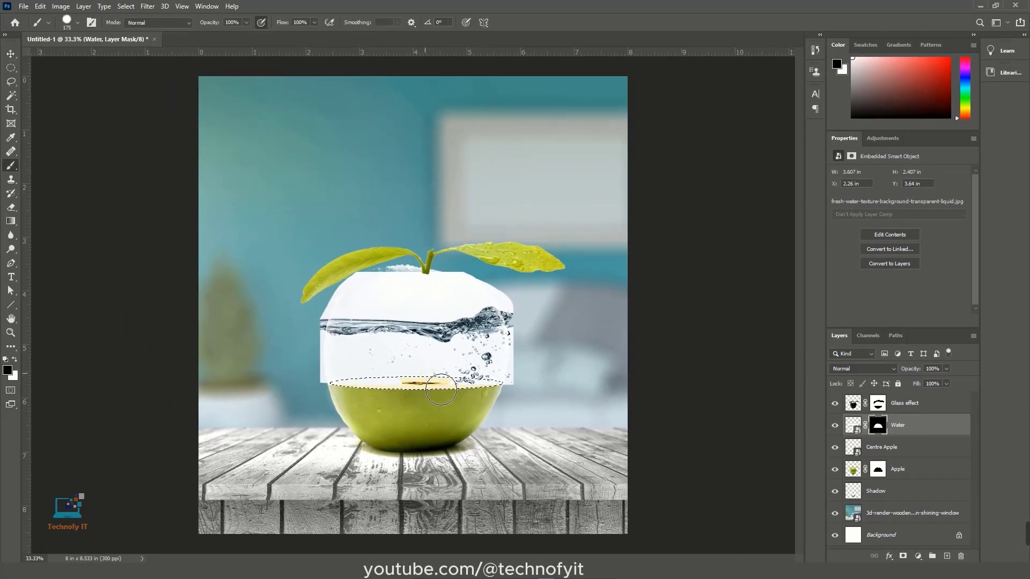
key(x)
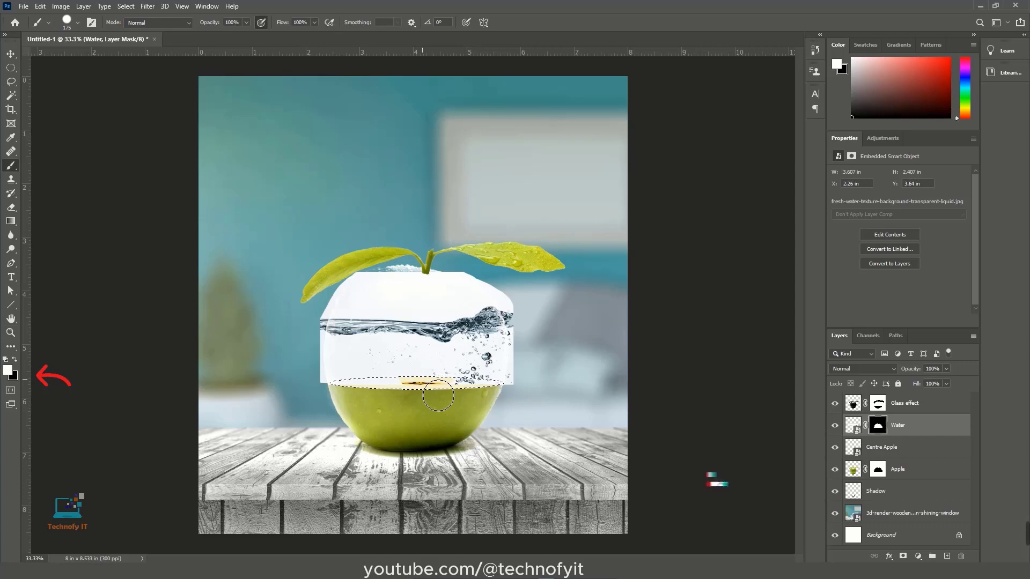
mouse_move(424, 395)
mouse_down()
mouse_move(428, 427)
mouse_move(460, 402)
mouse_up()
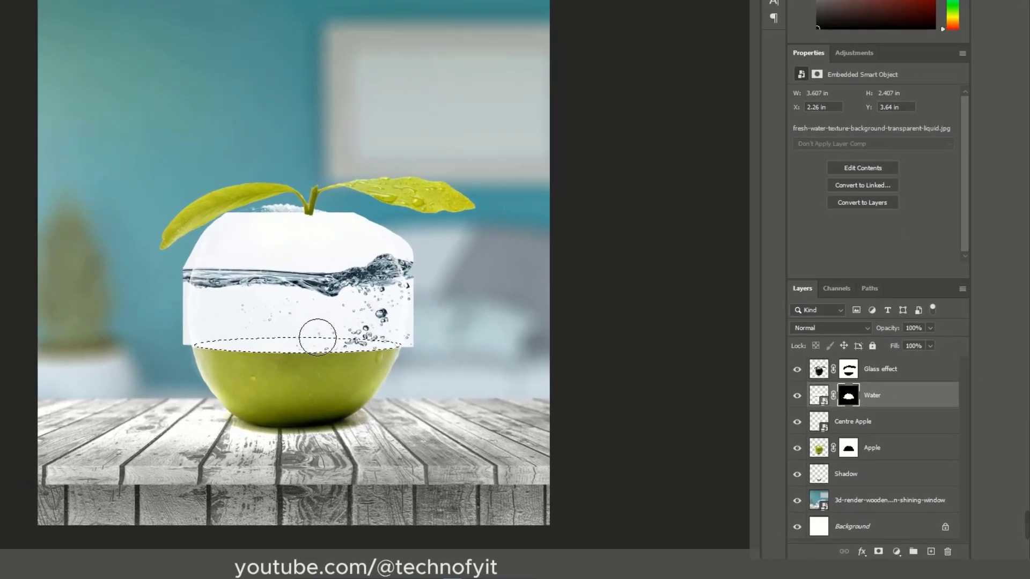
- Trim the Water layer to the apple's outline by painting its mask black within the inverted Apple selection, and deselect
ctrl+click(824, 453)
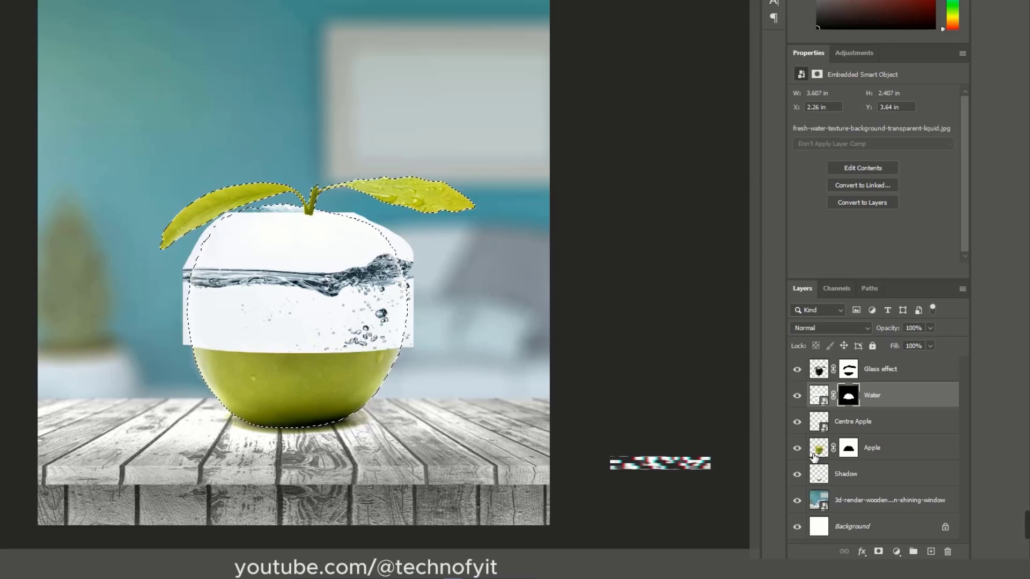
key(ctrl+shift+i)
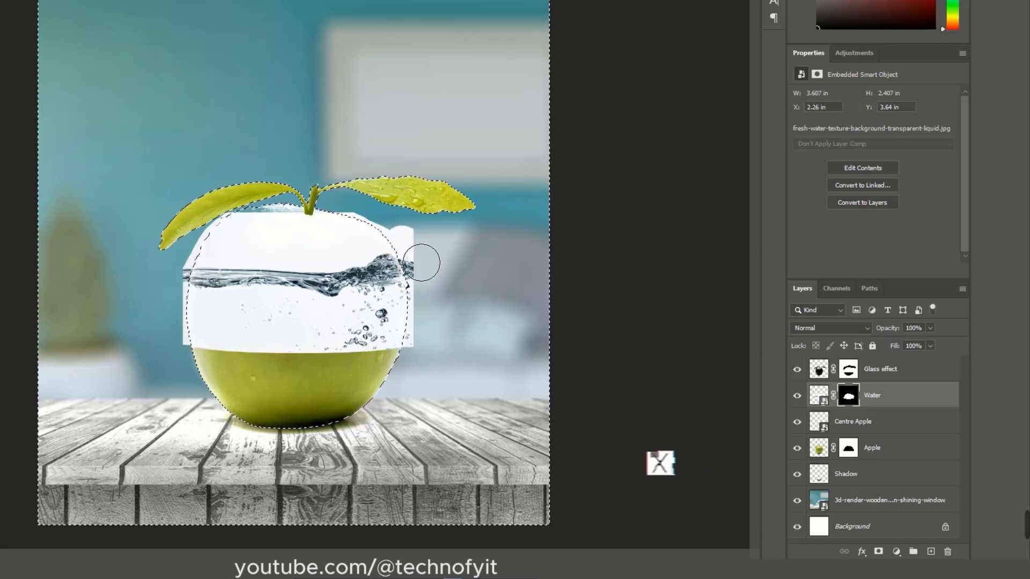
mouse_move(421, 263)
mouse_down()
mouse_move(446, 325)
mouse_move(432, 373)
mouse_up()
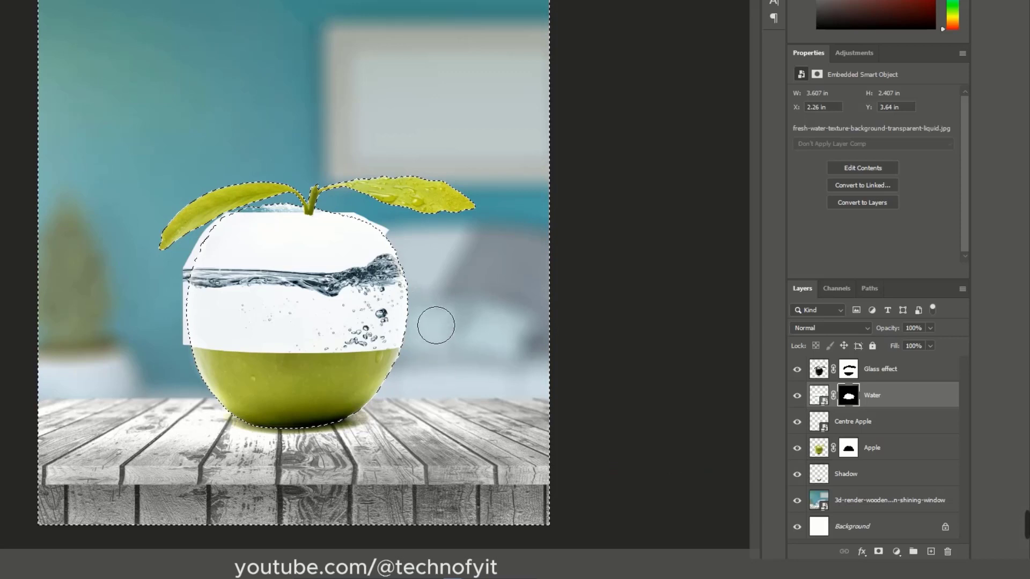
mouse_move(436, 326)
mouse_down()
mouse_move(384, 237)
mouse_move(355, 227)
mouse_move(240, 241)
mouse_move(202, 306)
mouse_move(191, 379)
mouse_up()
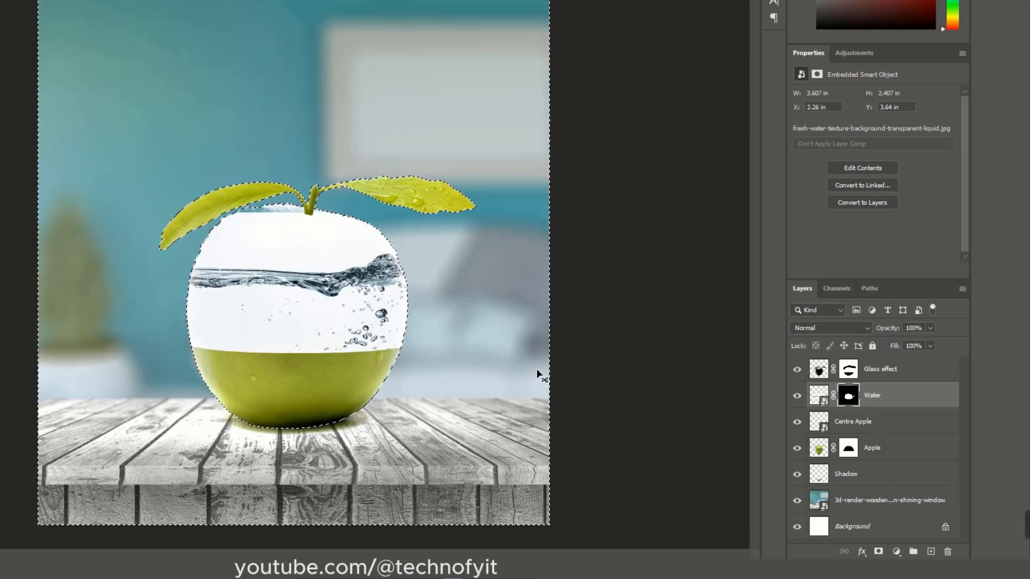
key(ctrl+d)
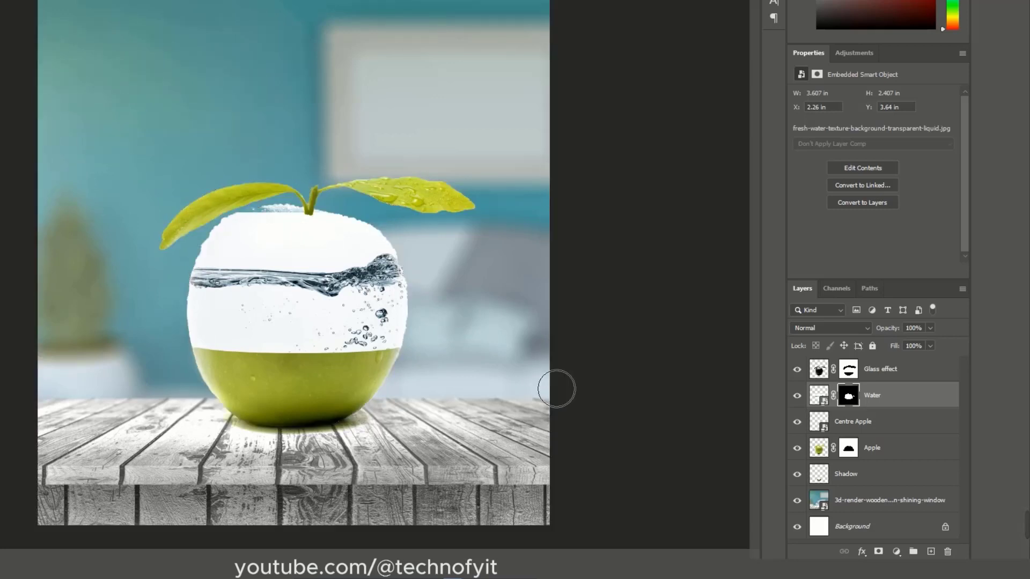
- Fade the lower water on the Water mask with a 400 px soft black brush at 30% opacity, revealing the cut slice
right_click(324, 331)
click(376, 406)
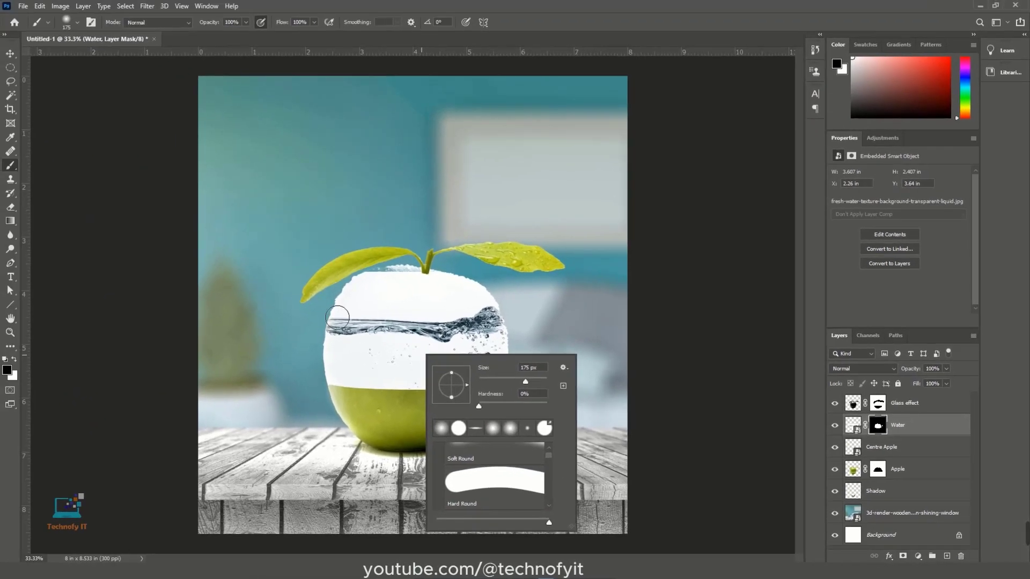
click(276, 19)
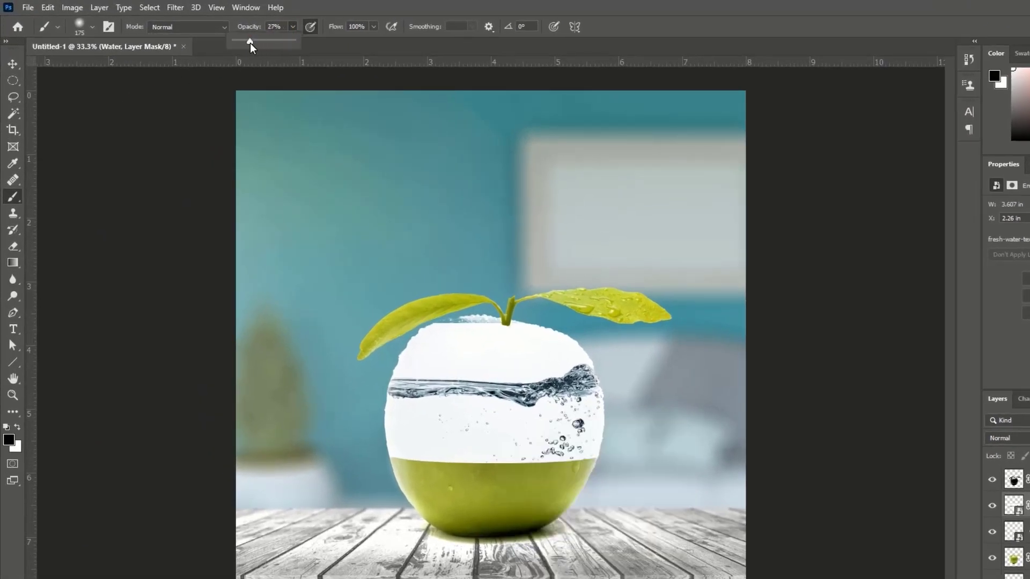
drag(253, 44, 251, 44)
key(bracketright)
key(bracketright)
key(bracketright)
key(bracketright)
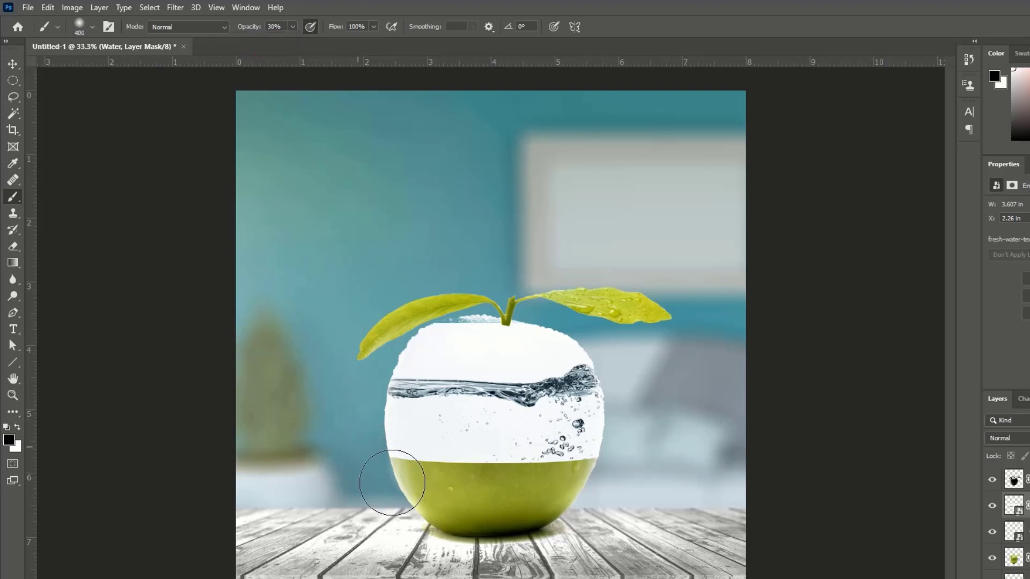
drag(445, 489, 722, 510)
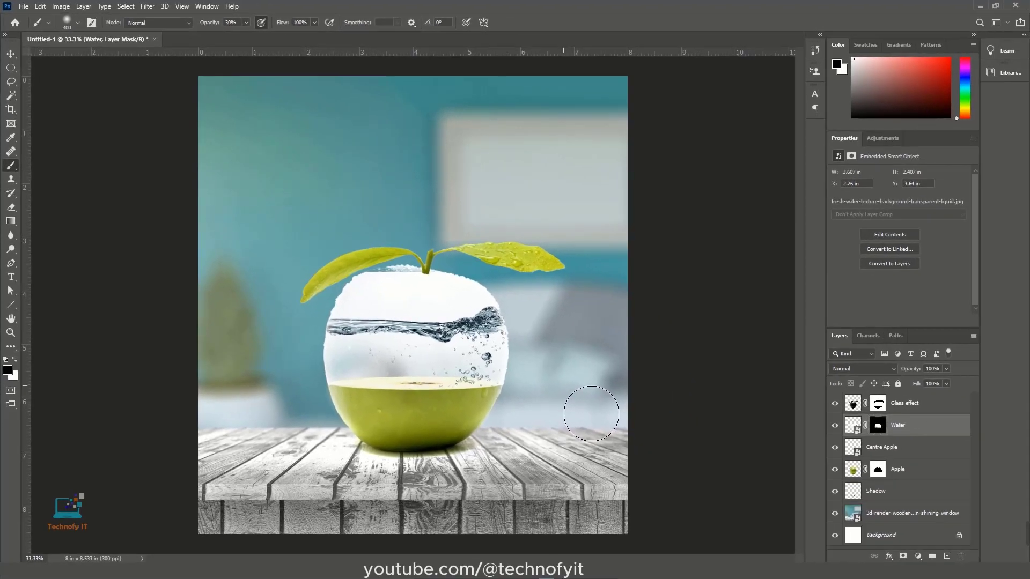
- Select the white area above the waterline with the Magic Wand and hide it on the Water mask using black at 100% opacity
click(10, 95)
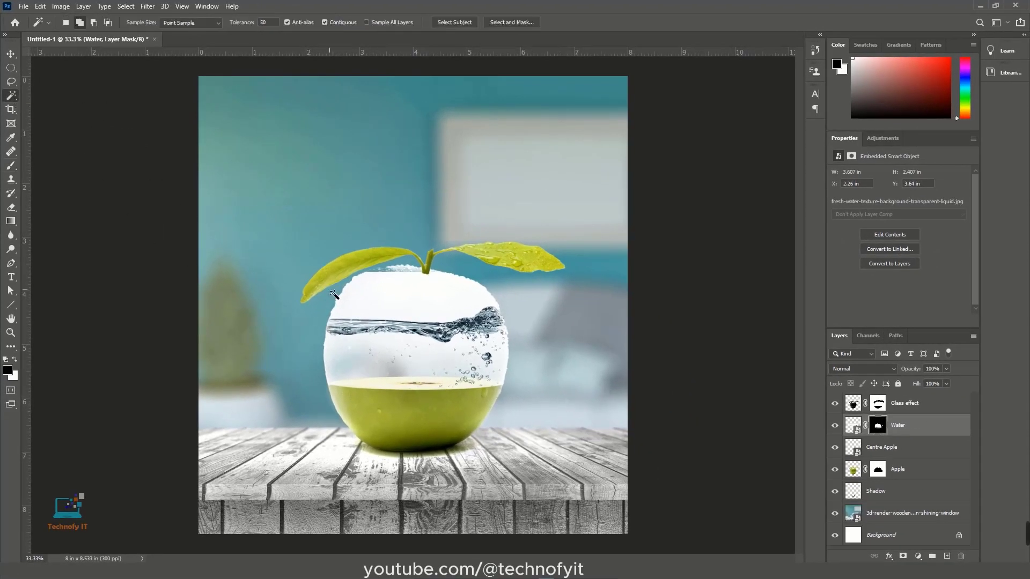
click(890, 425)
key(b)
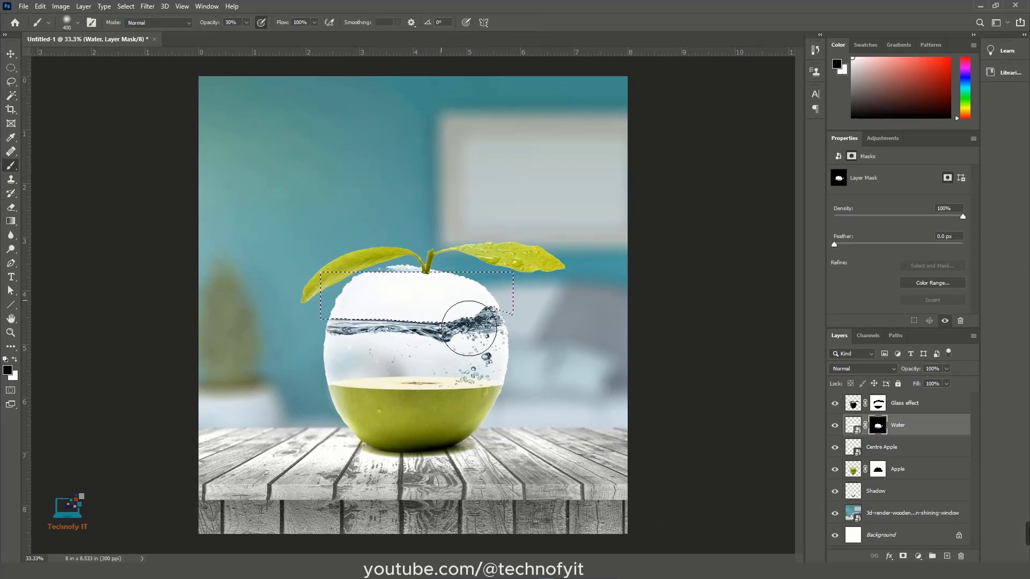
click(246, 22)
drag(243, 33, 390, 248)
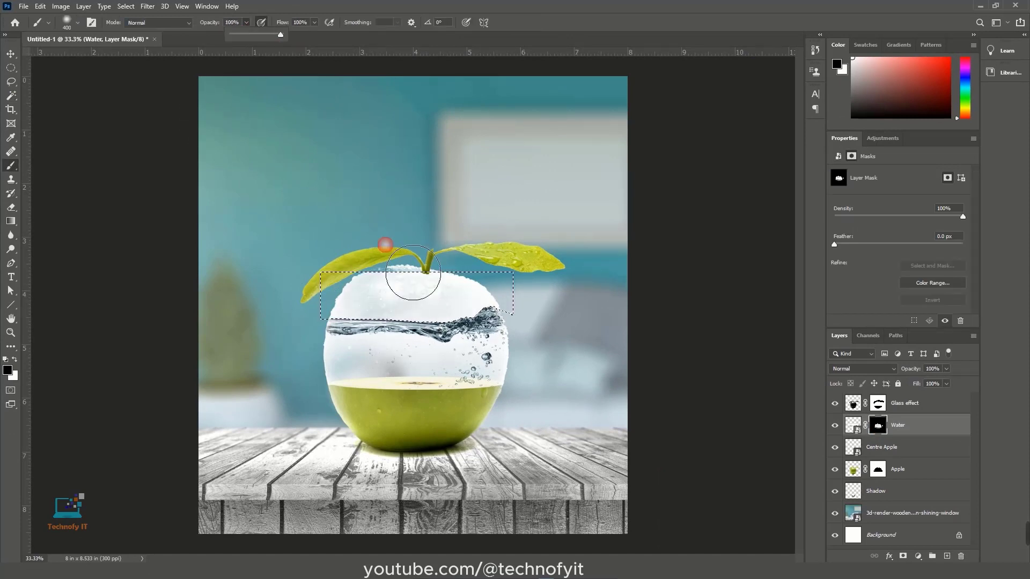
mouse_move(462, 333)
mouse_down()
mouse_move(390, 328)
mouse_move(499, 333)
mouse_move(464, 314)
mouse_move(450, 331)
mouse_move(486, 324)
mouse_move(471, 304)
mouse_up()
key(ctrl+d)
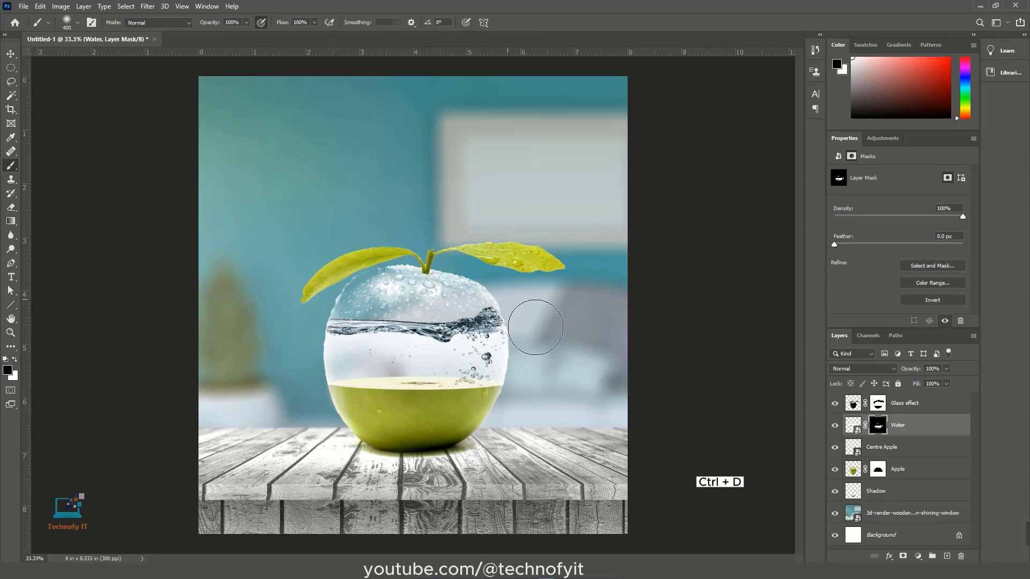
- Place the embedded image pngimg.com - fish_PNG25137.png directly above the Centre Apple layer
click(907, 455)
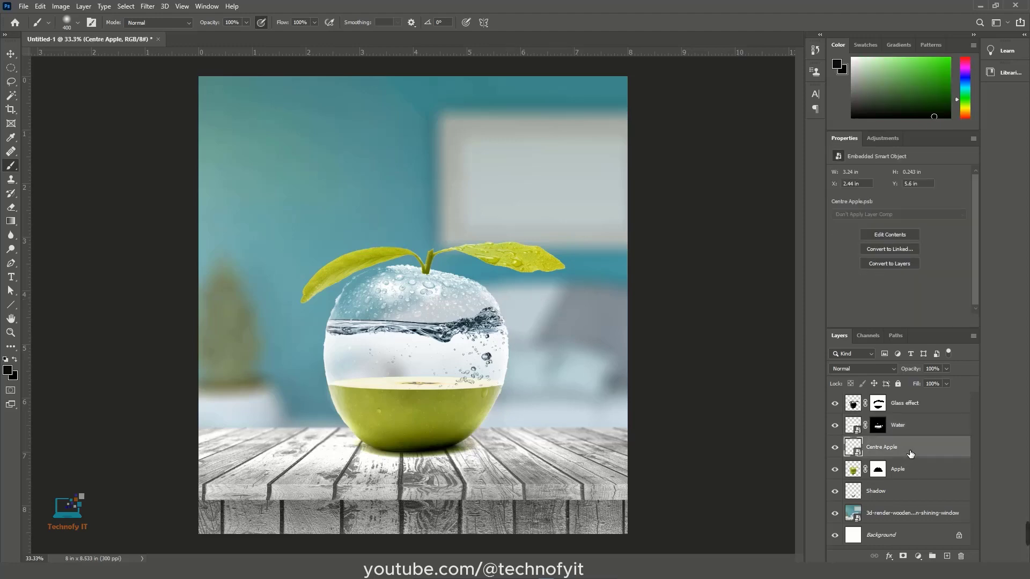
click(23, 6)
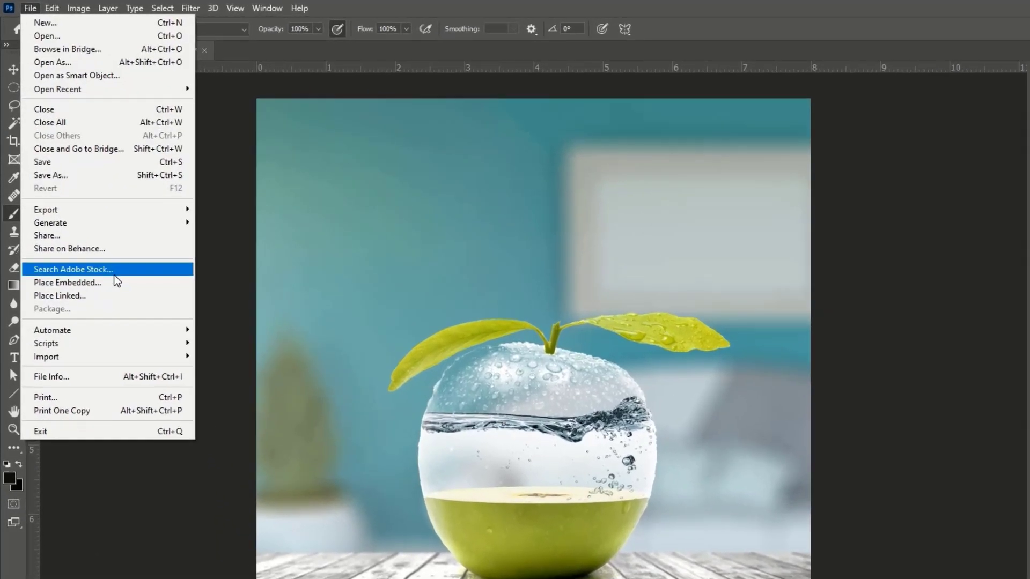
click(118, 283)
click(203, 185)
click(547, 350)
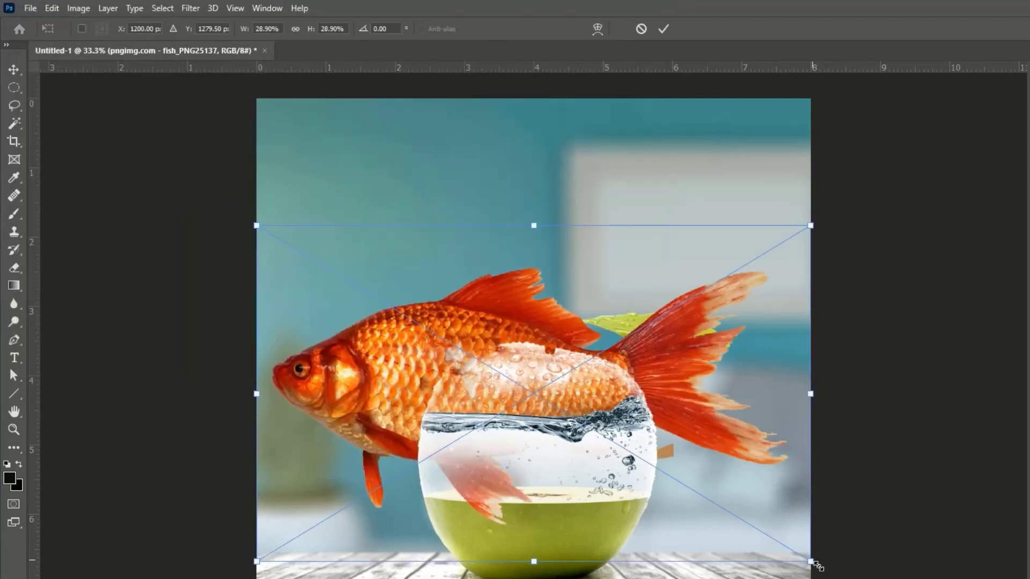
- Scale the goldfish to 4.43%, position it in the water above the slice, and rename its layer to Fish
drag(819, 566, 566, 445)
drag(531, 390, 539, 467)
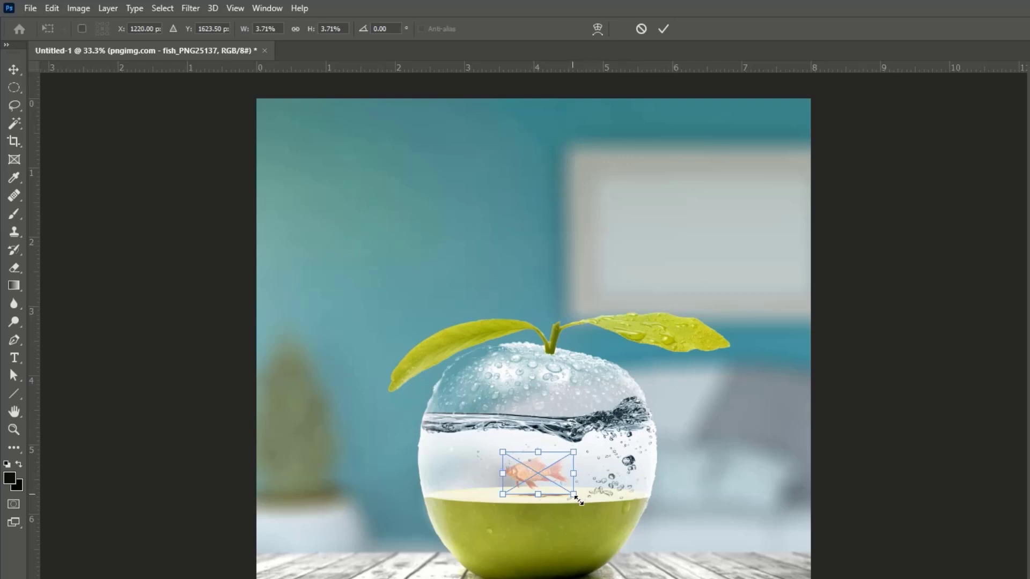
drag(579, 500, 586, 505)
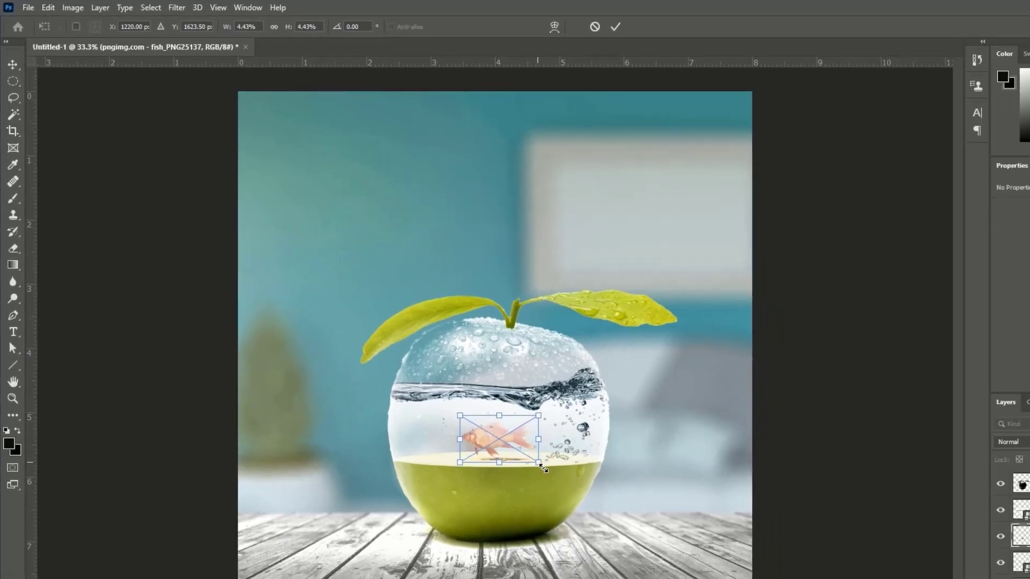
key(Return)
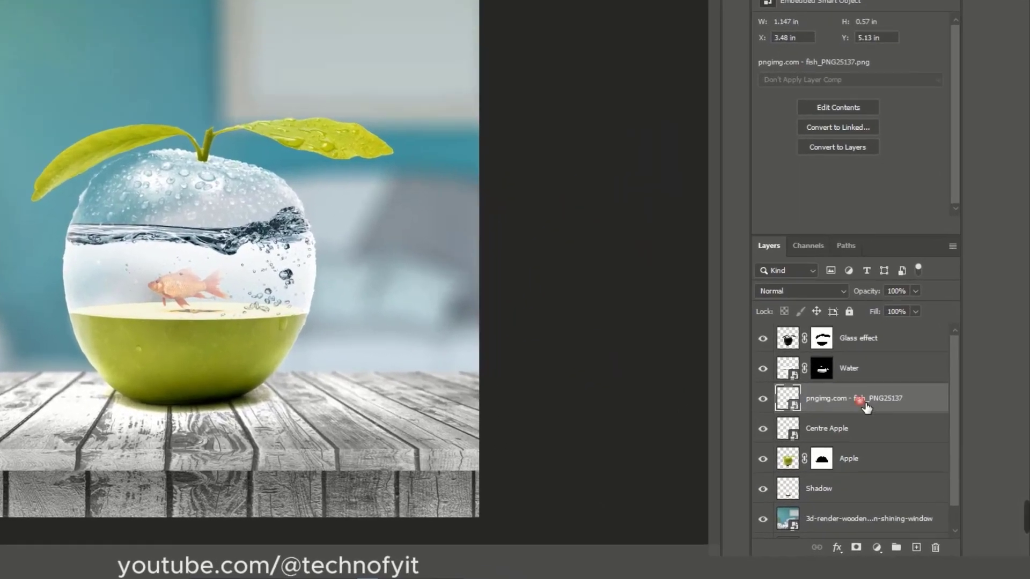
double_click(862, 401)
text(Fish)
- Add a new layer directly above the wooden table image and name it Shadow 2
scroll(875, 401, down, 1)
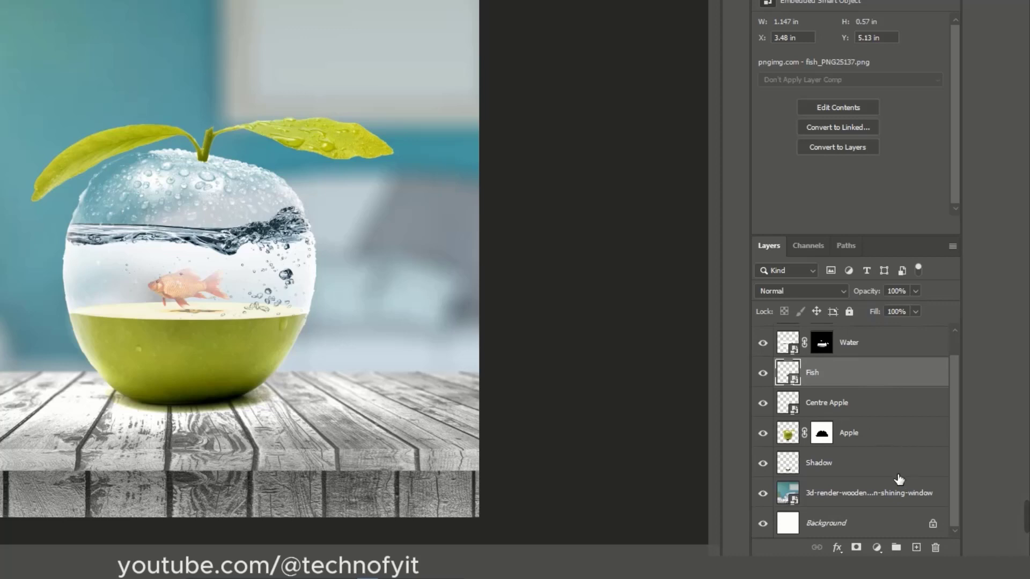
click(886, 504)
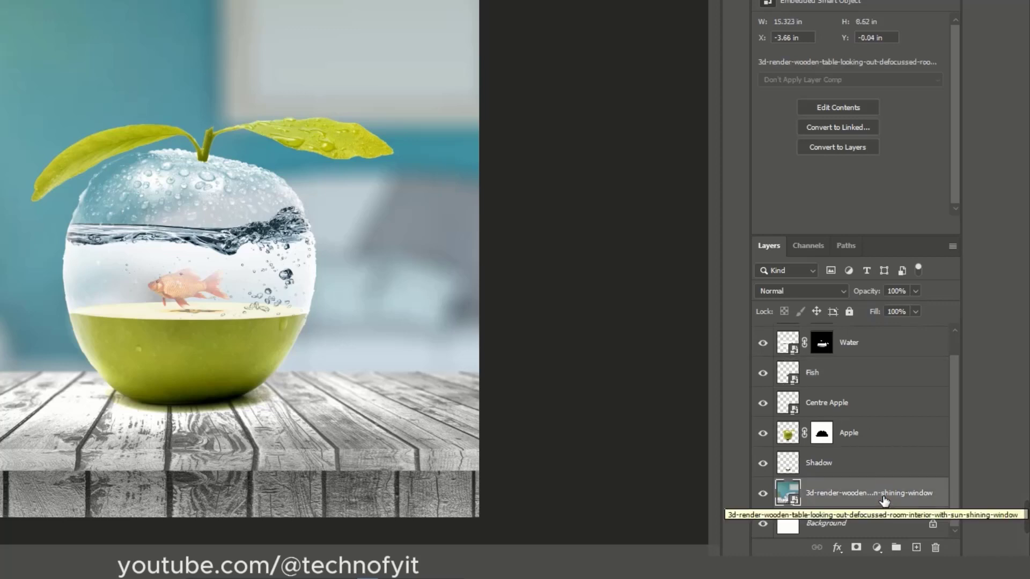
click(917, 547)
double_click(817, 493)
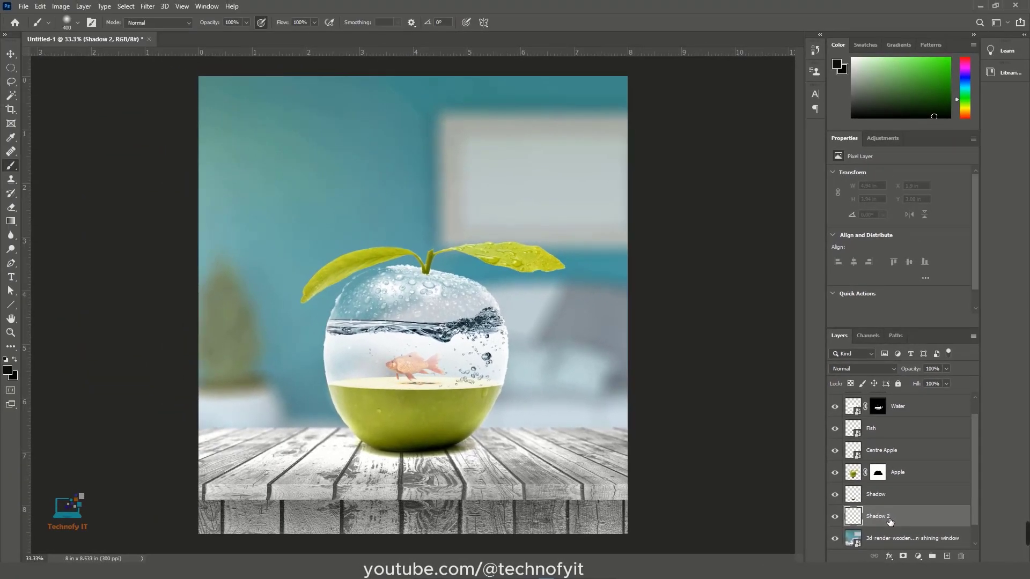
- Paint a black shadow about 7.84 by 1.34 in beneath the apple with a flattened soft brush, and set Shadow 2's opacity to 85%
right_click(489, 342)
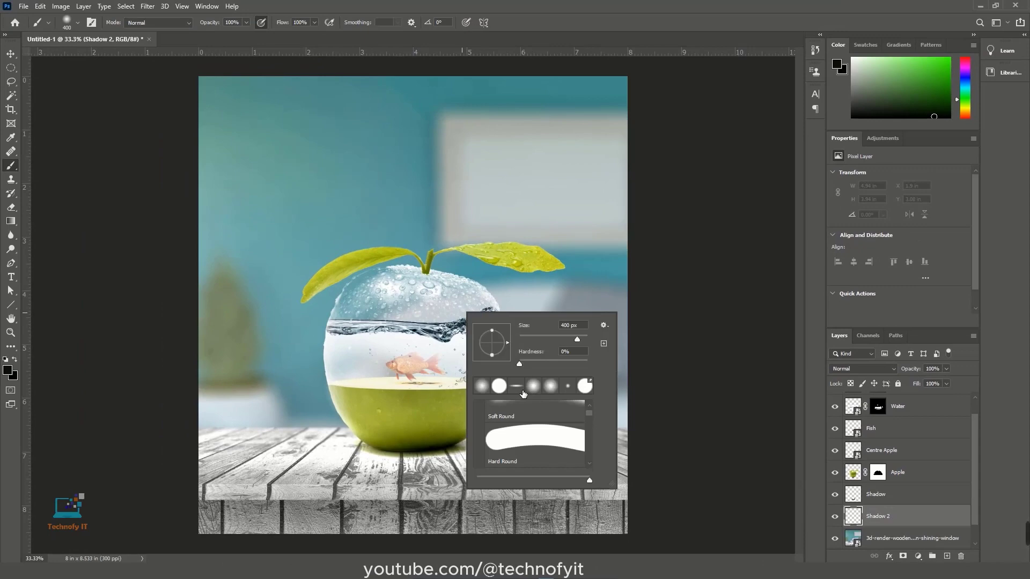
click(518, 388)
click(327, 345)
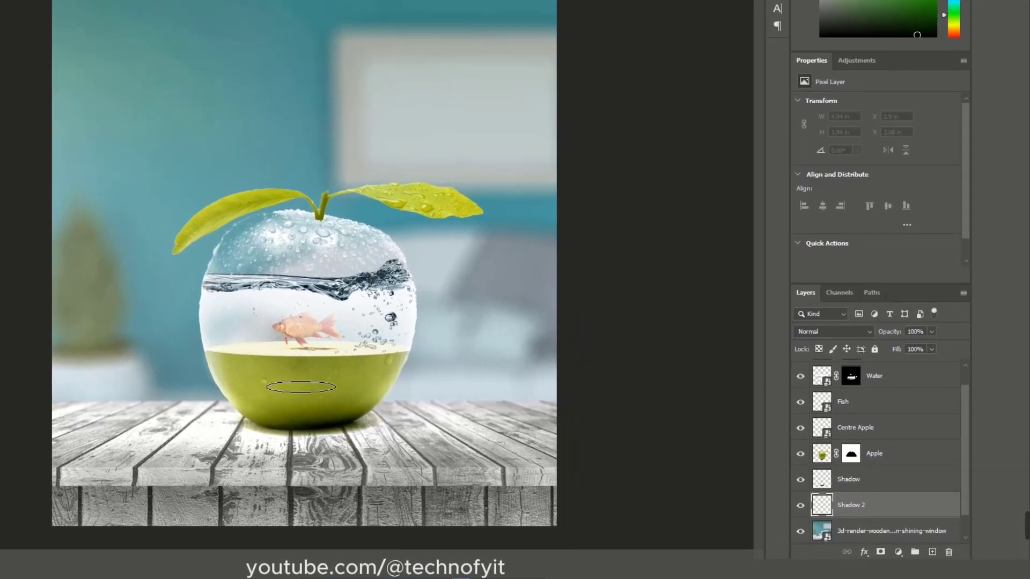
key(bracketright)
key(bracketright)
key(bracketright)
key(bracketright)
key(bracketright)
key(bracketright)
key(bracketright)
key(bracketright)
key(bracketright)
key(bracketright)
key(bracketright)
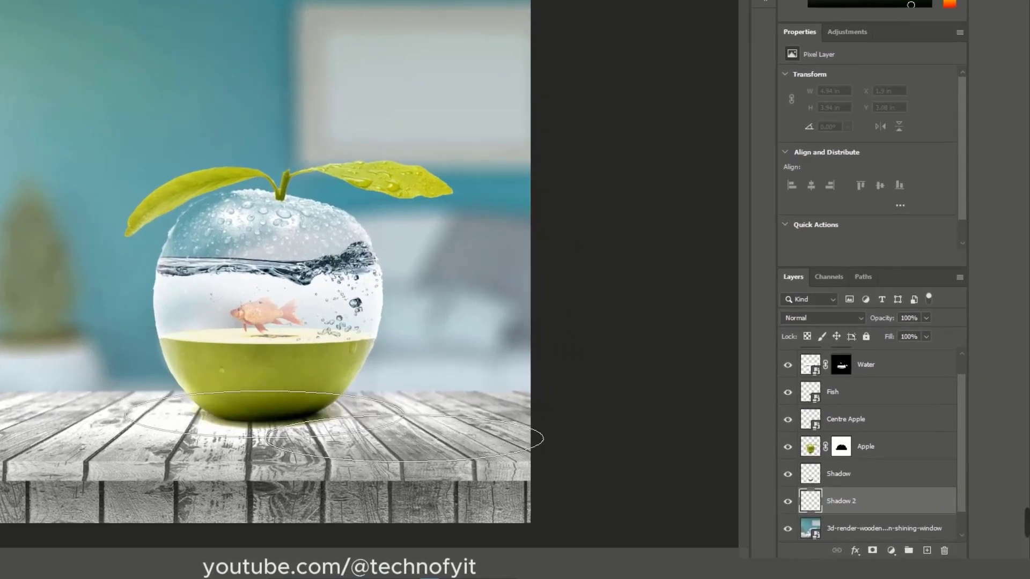
alt+click(276, 423)
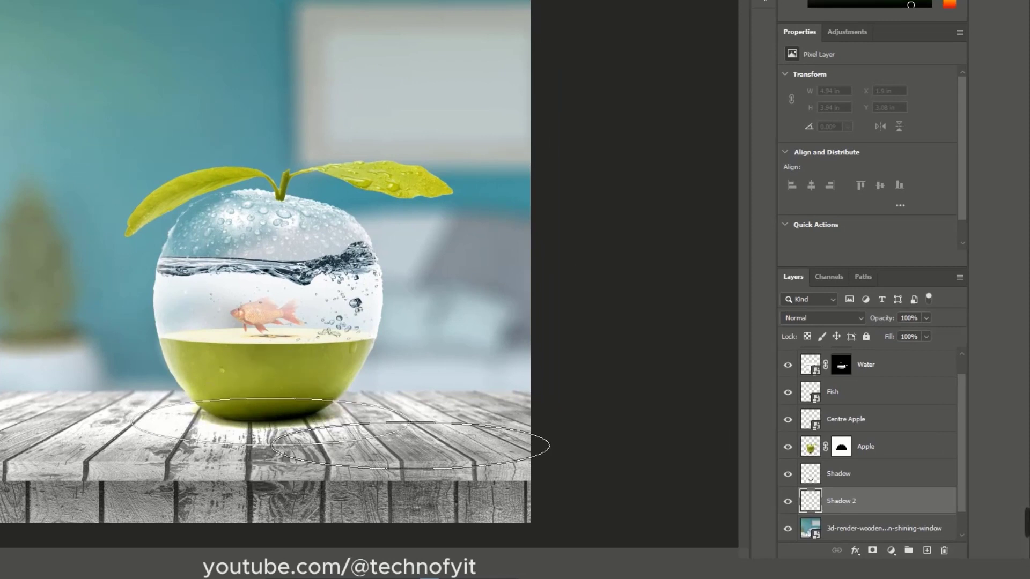
click(271, 423)
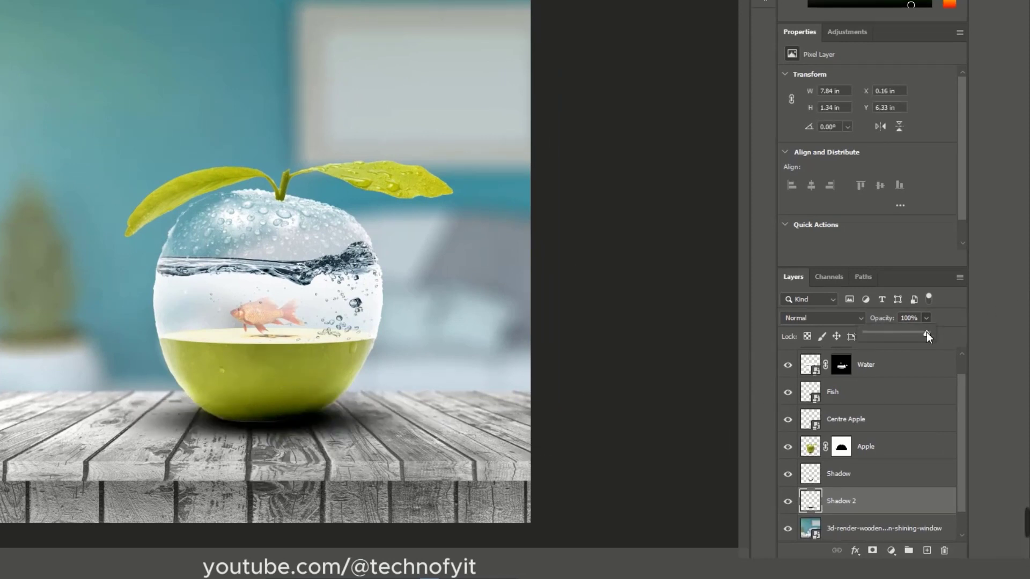
drag(913, 332, 912, 334)
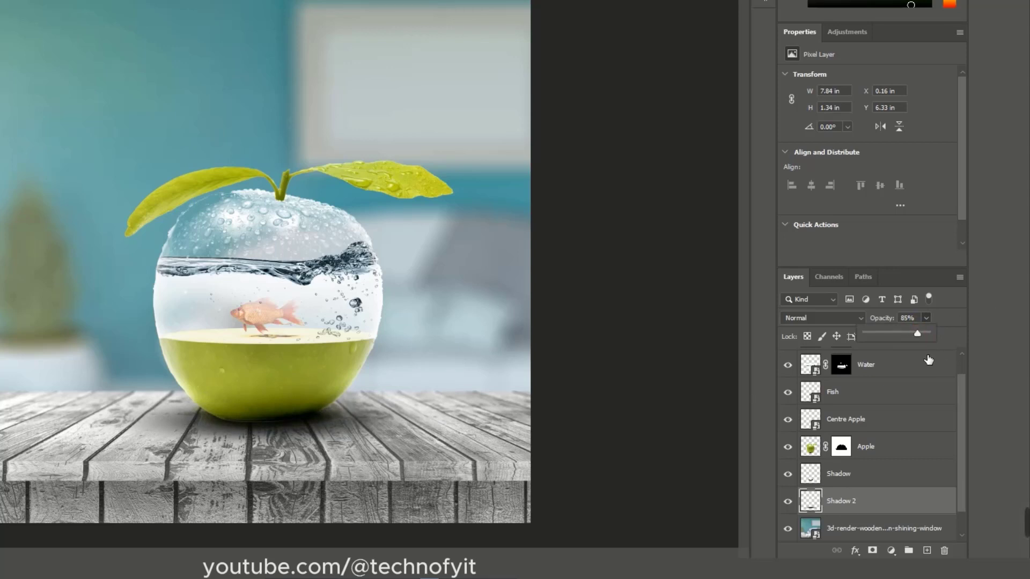
click(929, 359)
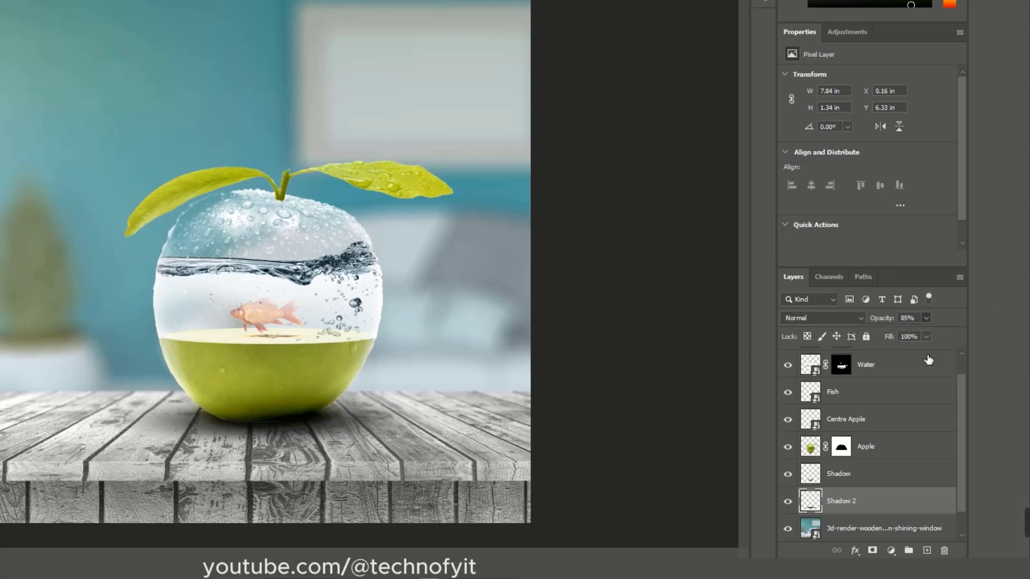
- Duplicate all layers from the wooden table image up to Glass effect and merge the copies into one layer
click(877, 533)
scroll(917, 366, up, 1)
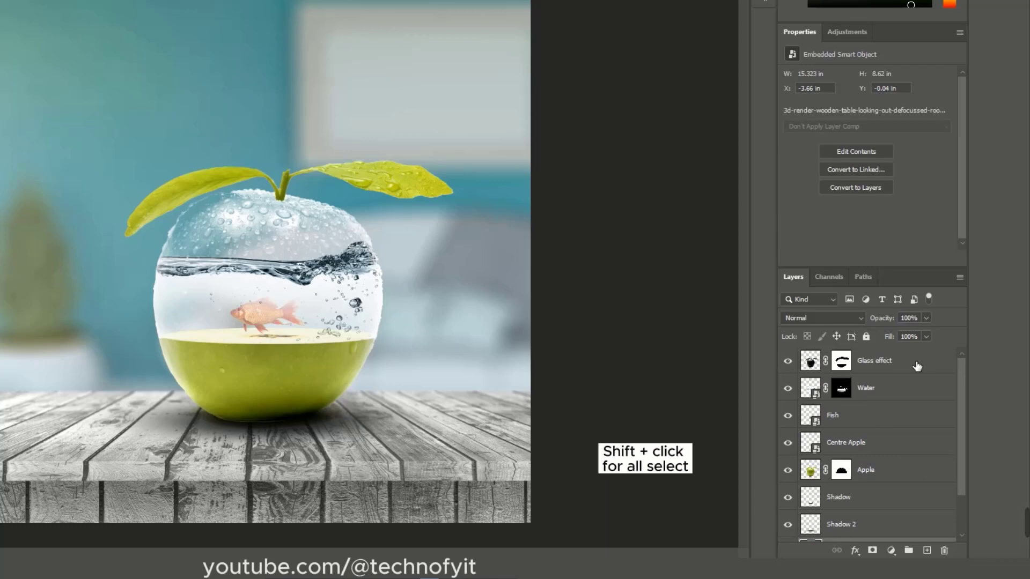
shift+click(917, 366)
key(ctrl+j)
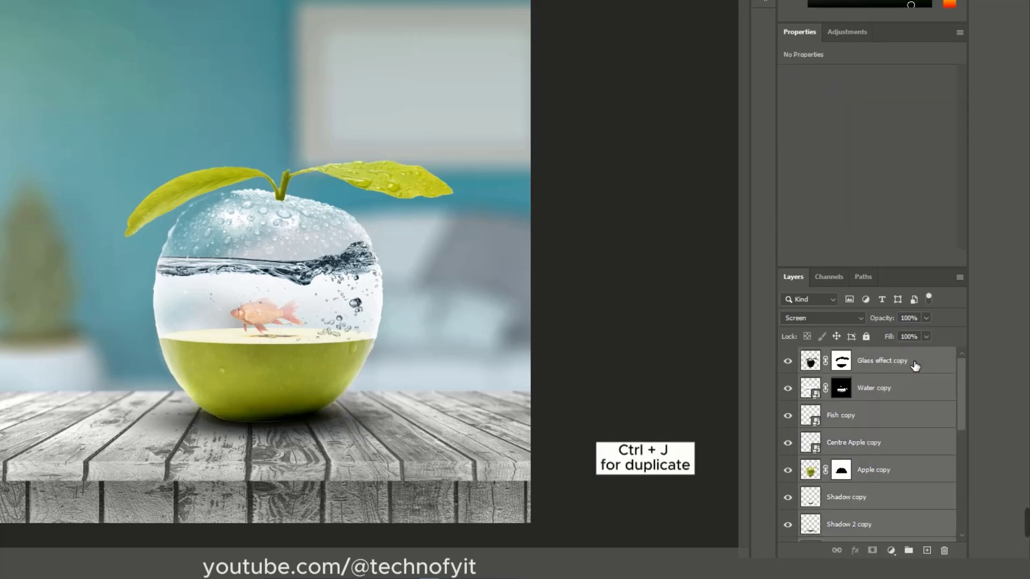
key(ctrl+e)
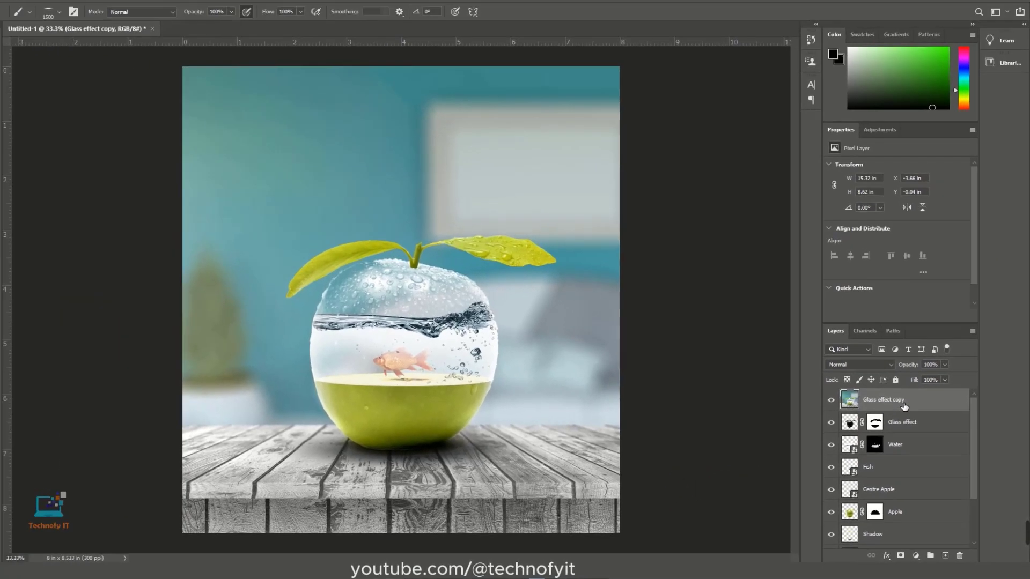
- Open the Camera Raw Filter on the merged layer and set Temperature to -9, Tint to 0, Exposure to -0.20 and Contrast to +16
click(157, 7)
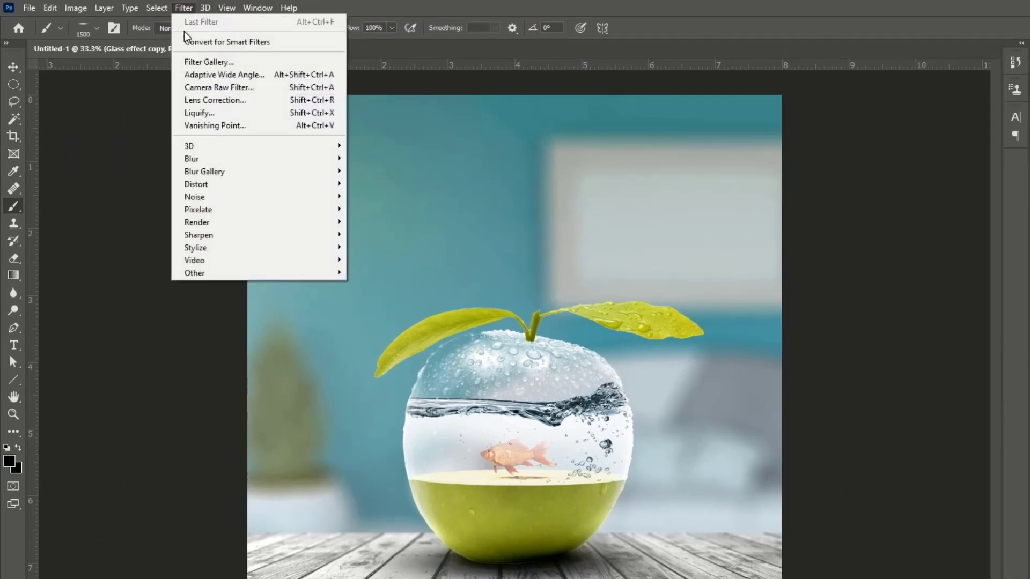
click(207, 86)
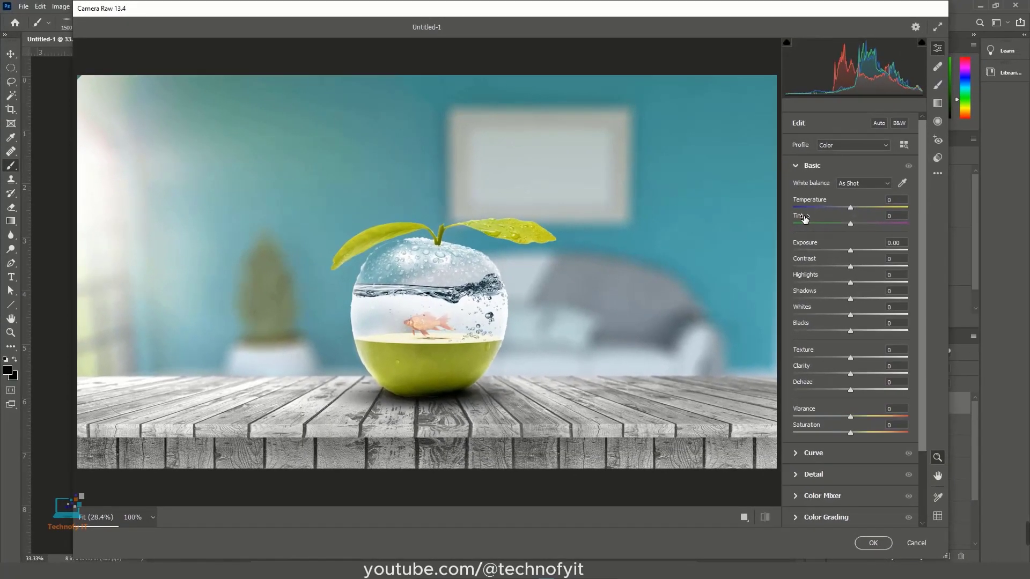
drag(845, 210, 847, 223)
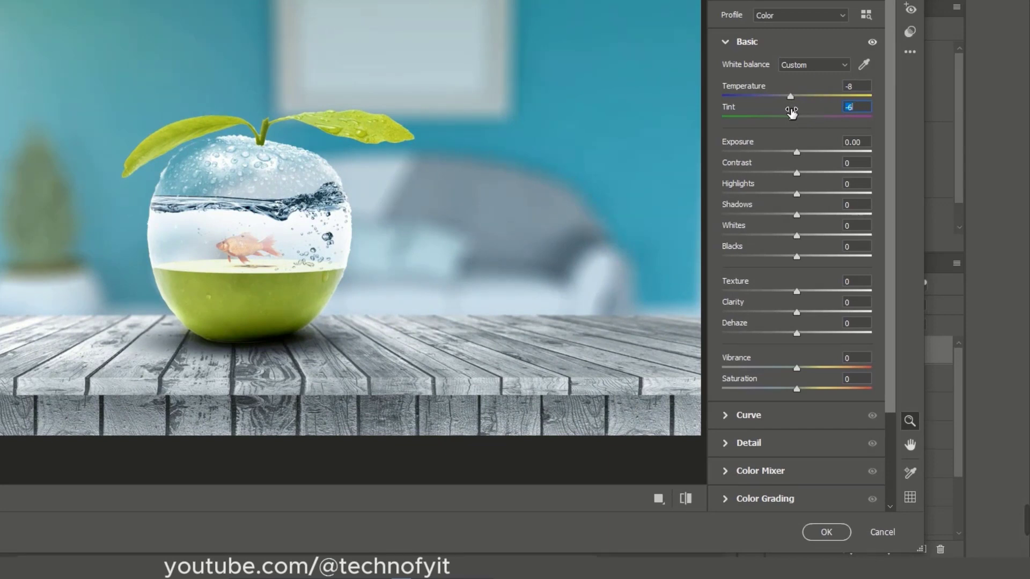
drag(788, 106, 791, 99)
drag(797, 152, 796, 158)
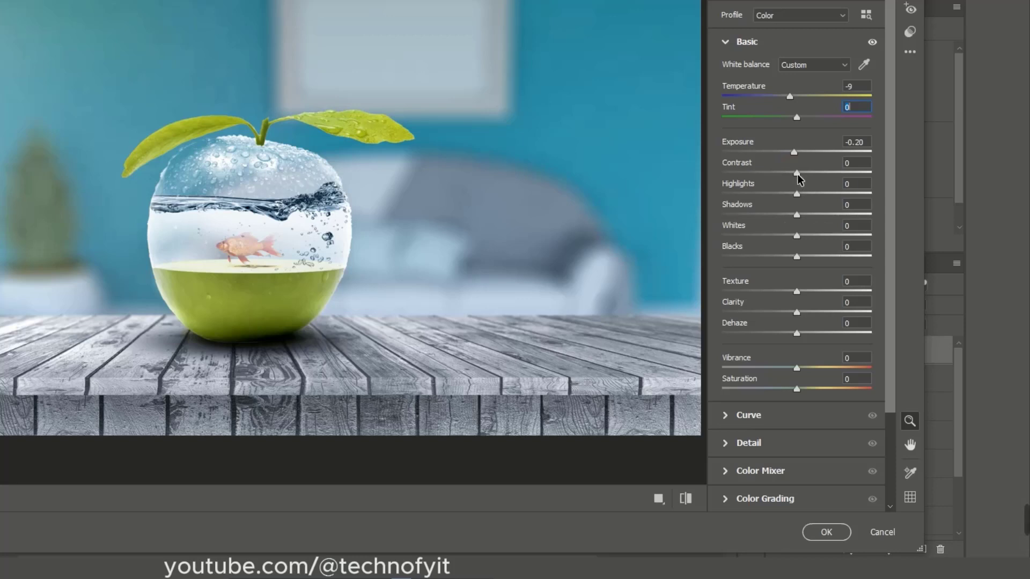
drag(799, 180, 809, 174)
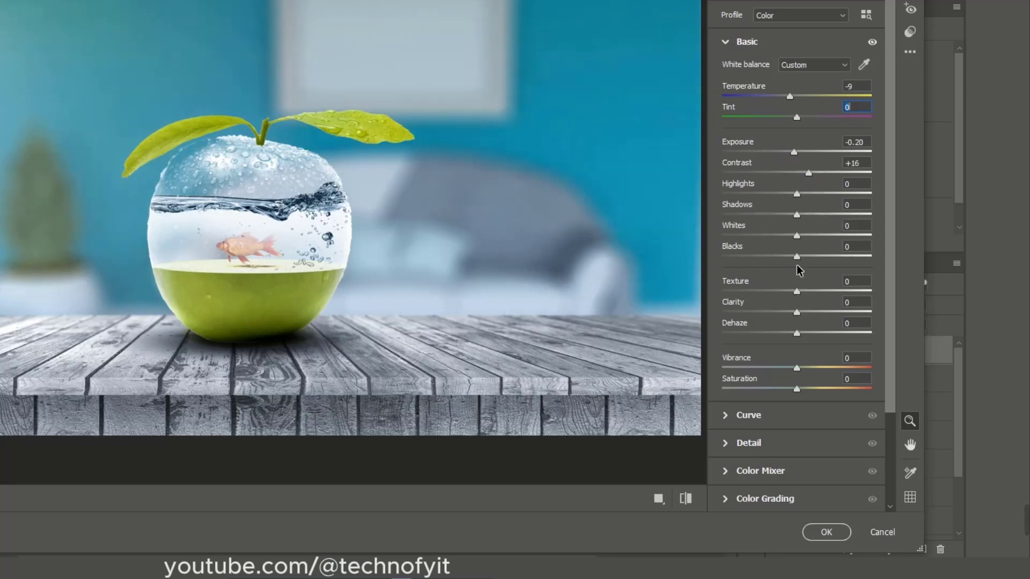
- Set Texture to +7, Clarity to +15, Dehaze to +15, Vibrance to +16 and Saturation to +4, and apply the Camera Raw Filter
drag(800, 299, 809, 339)
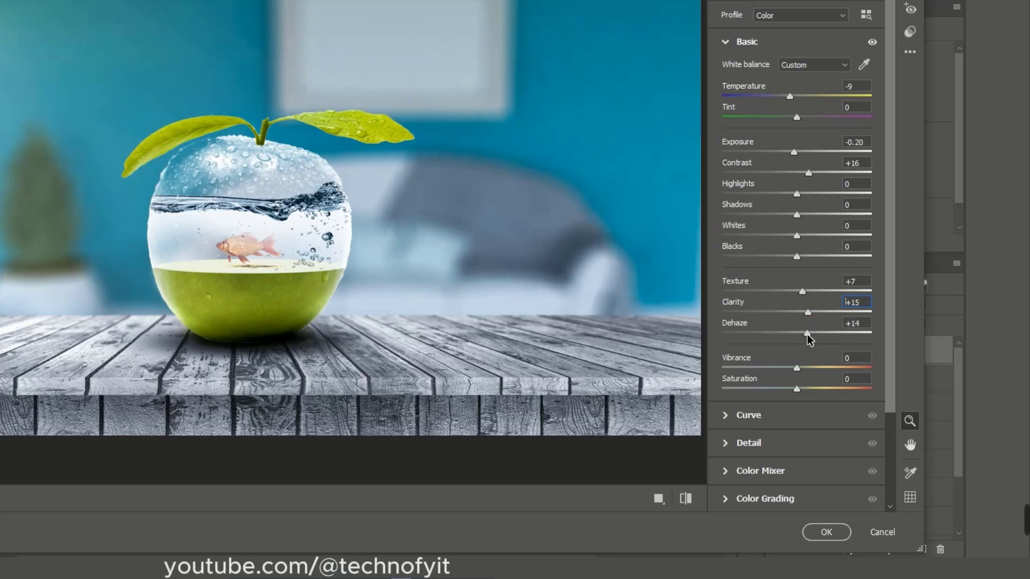
click(807, 334)
click(857, 324)
key(Up)
click(855, 361)
drag(796, 370, 806, 404)
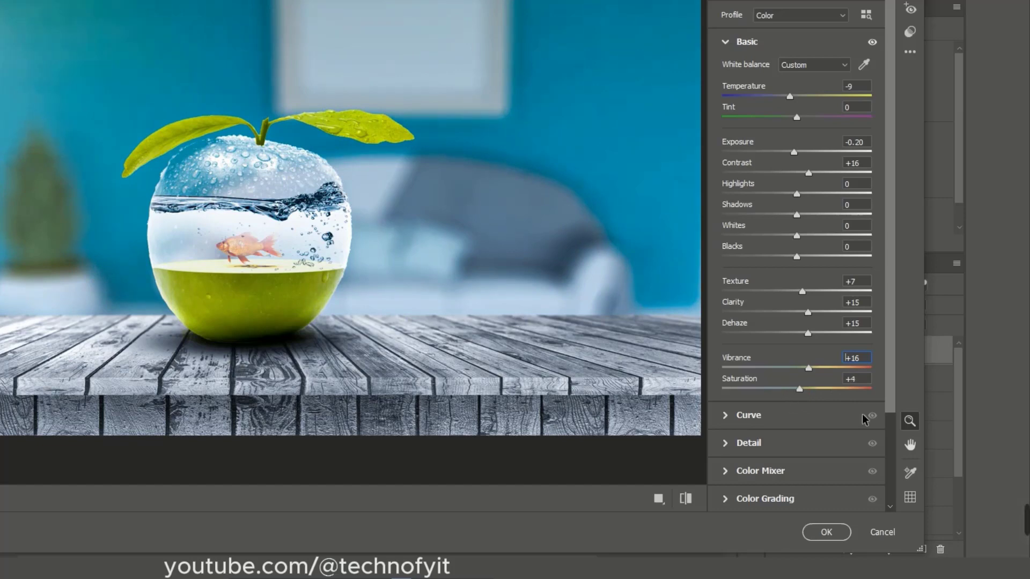
click(826, 532)
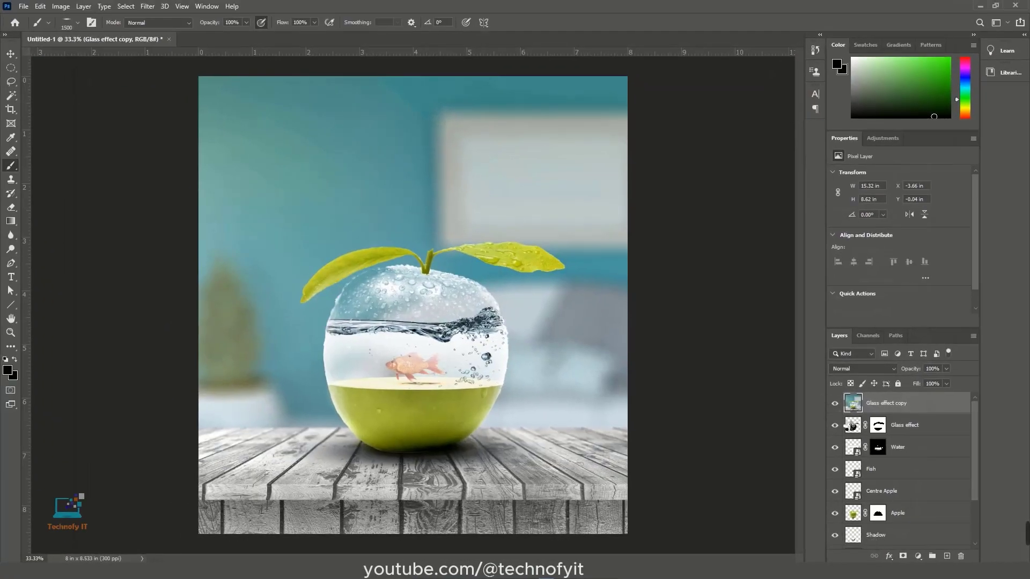
- Toggle the visibility of the merged Glass effect copy layer to compare the image before and after color grading
click(838, 409)
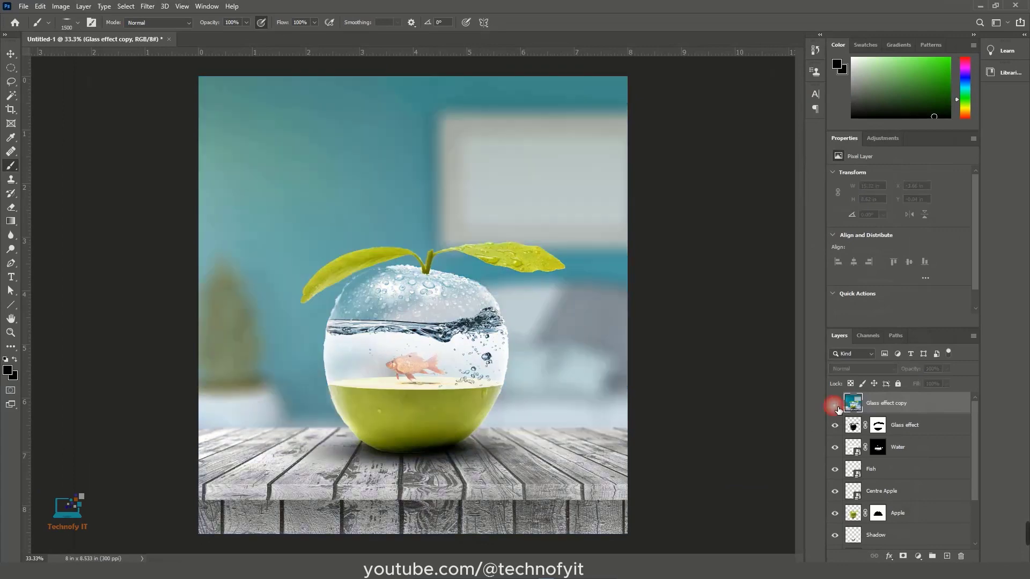
click(838, 409)
click(838, 409)
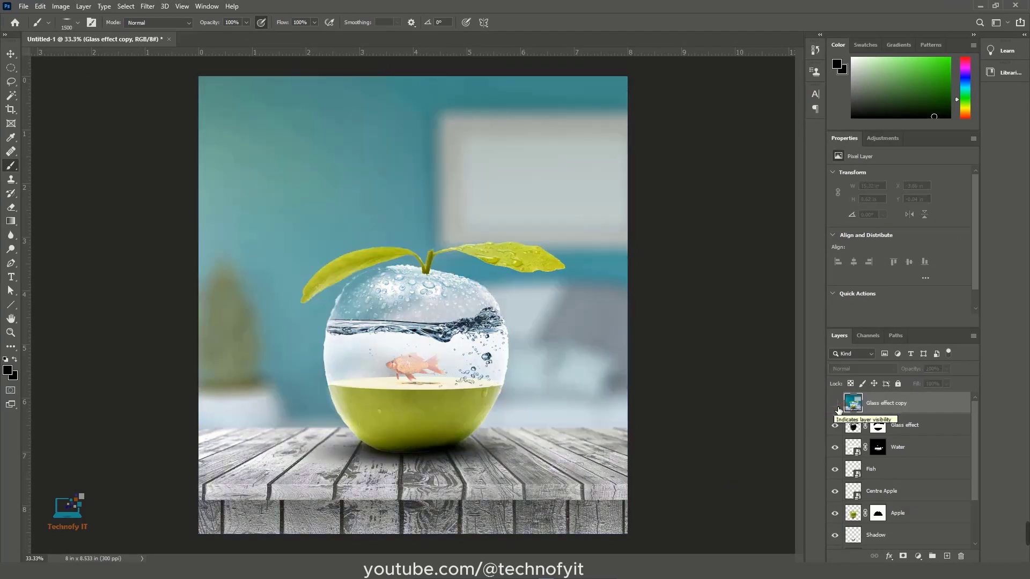
click(837, 408)
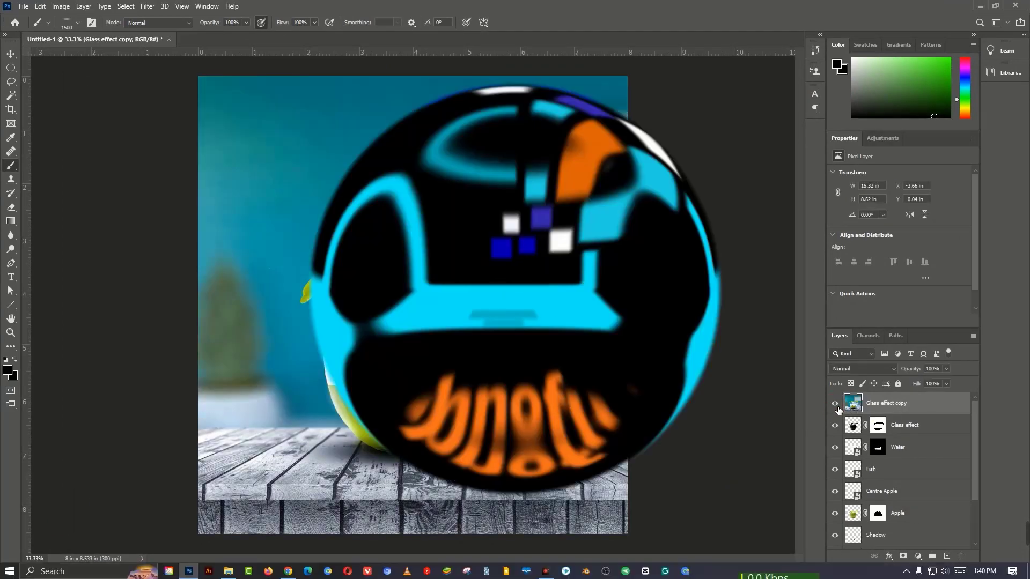